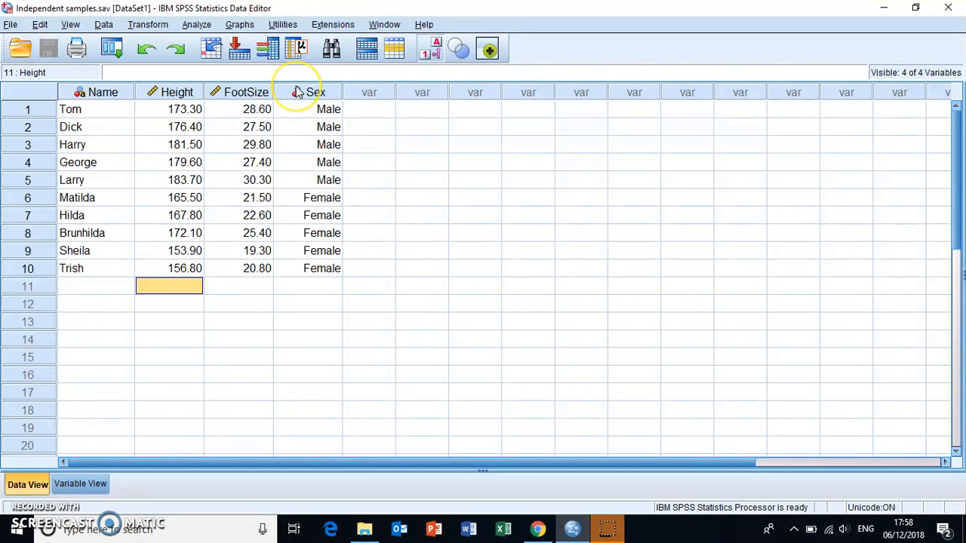
- Review the variable definitions in Variable View, inspect the value labels of Sex without changing them, and return to the data
mouse_move(298, 91)
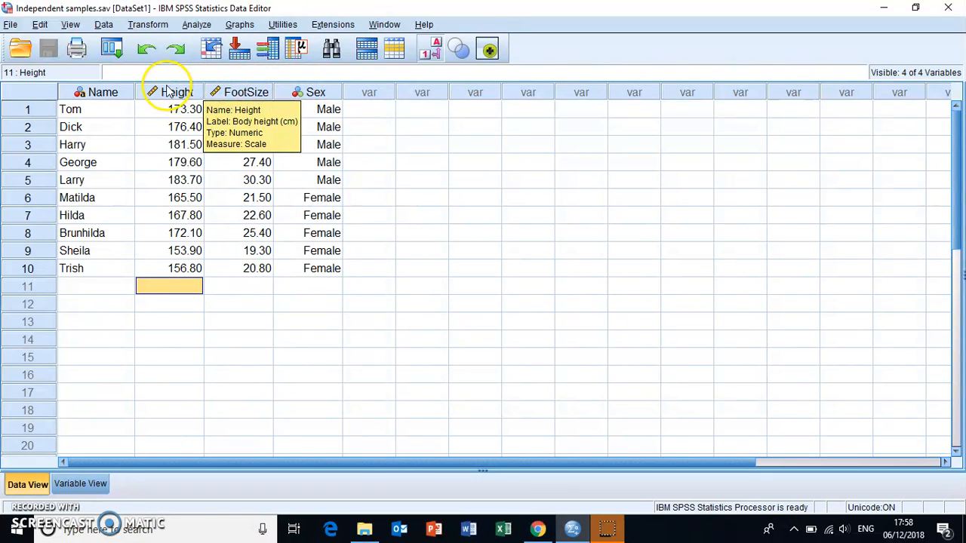
mouse_move(160, 93)
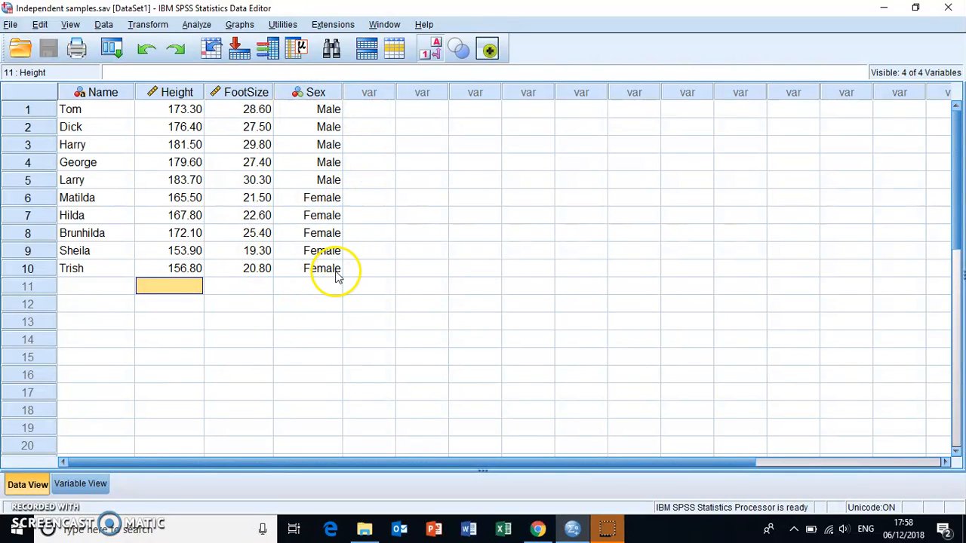
left_click(95, 488)
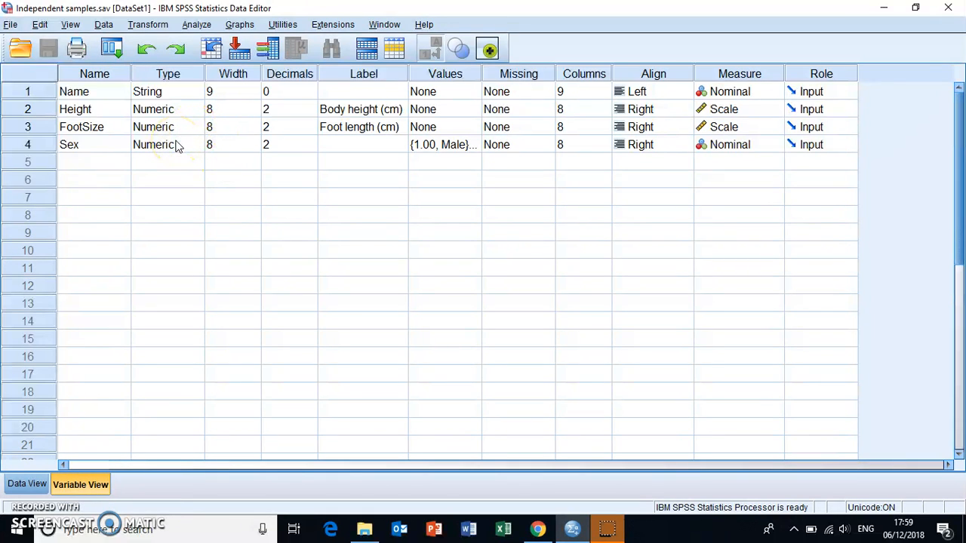
left_click(473, 145)
left_click(473, 145)
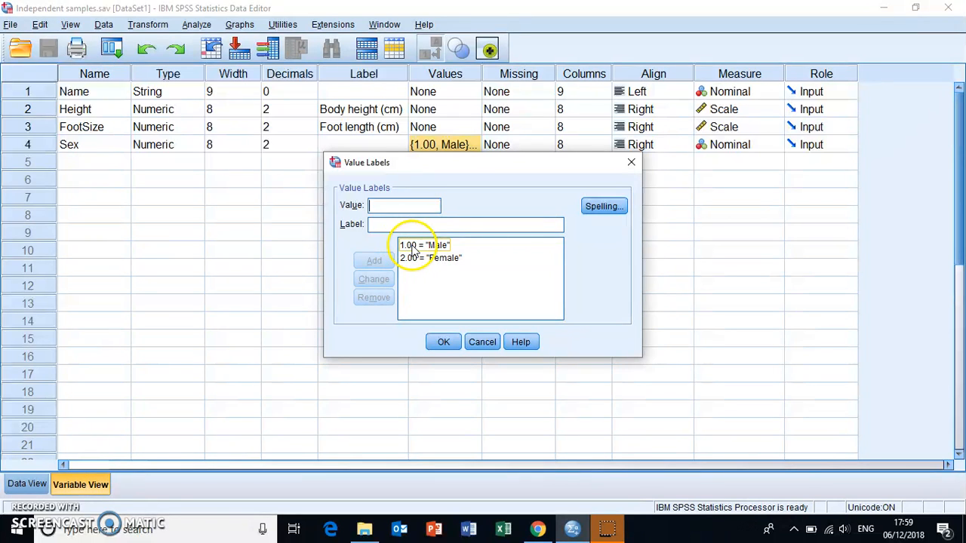
left_click(482, 342)
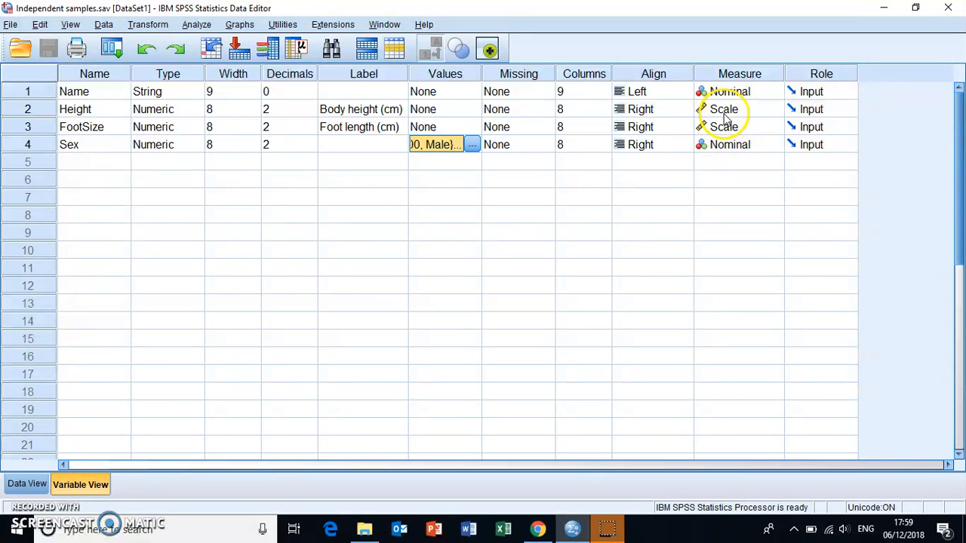
left_click(13, 487)
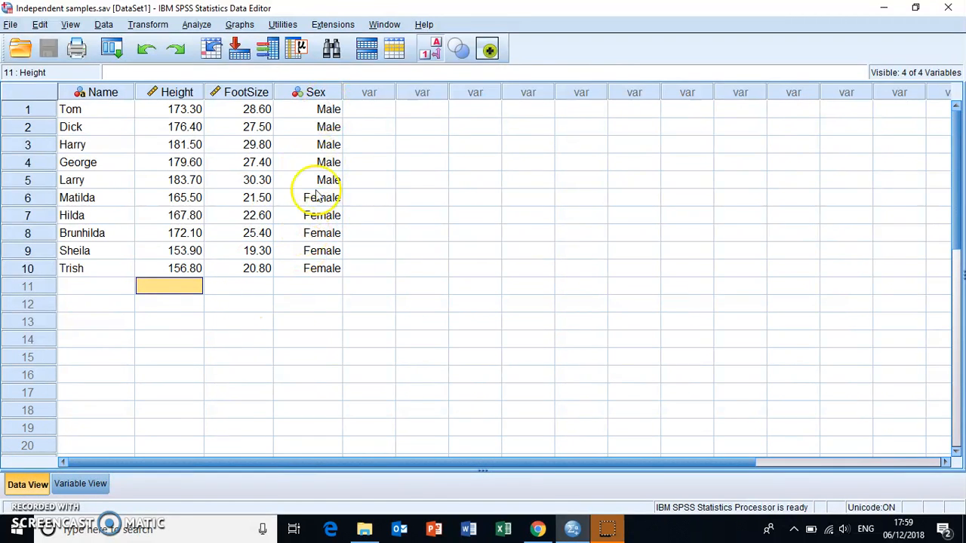
- Toggle the Sex column between its numeric codes and its value labels, ending with the labels displayed
left_click(435, 52)
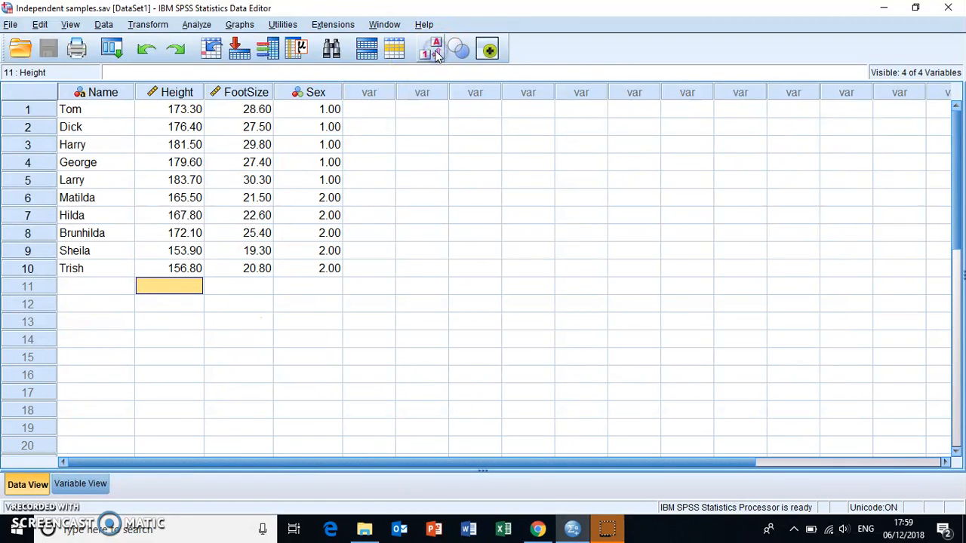
left_click(428, 53)
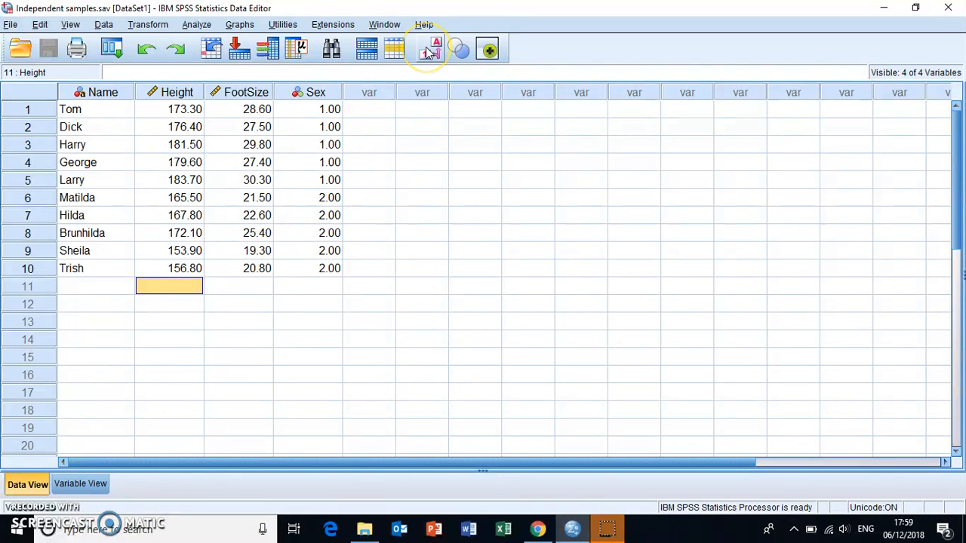
left_click(428, 52)
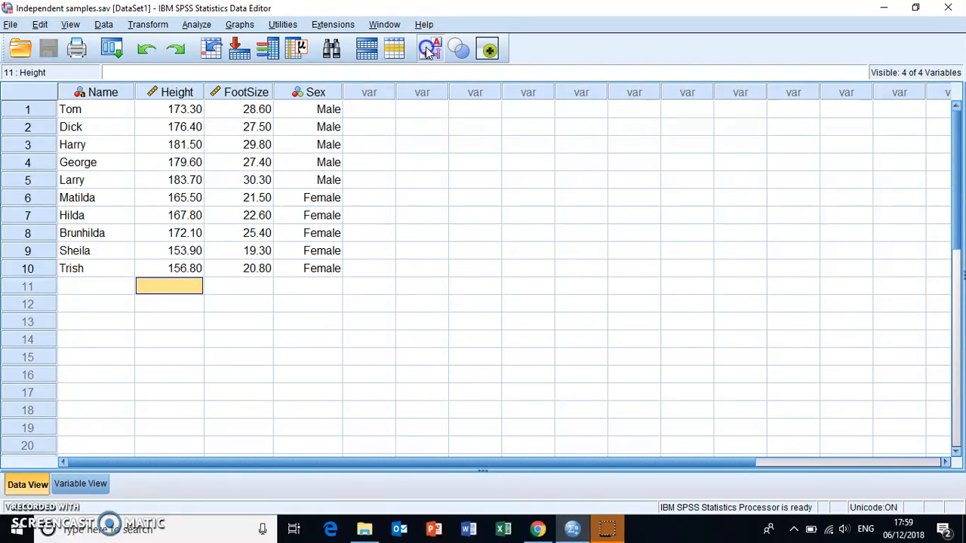
left_click(428, 52)
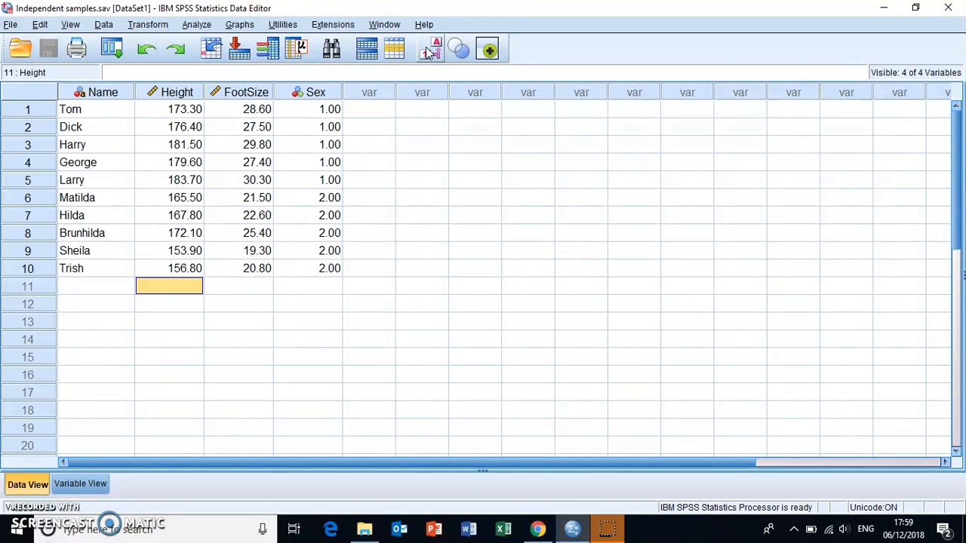
left_click(428, 51)
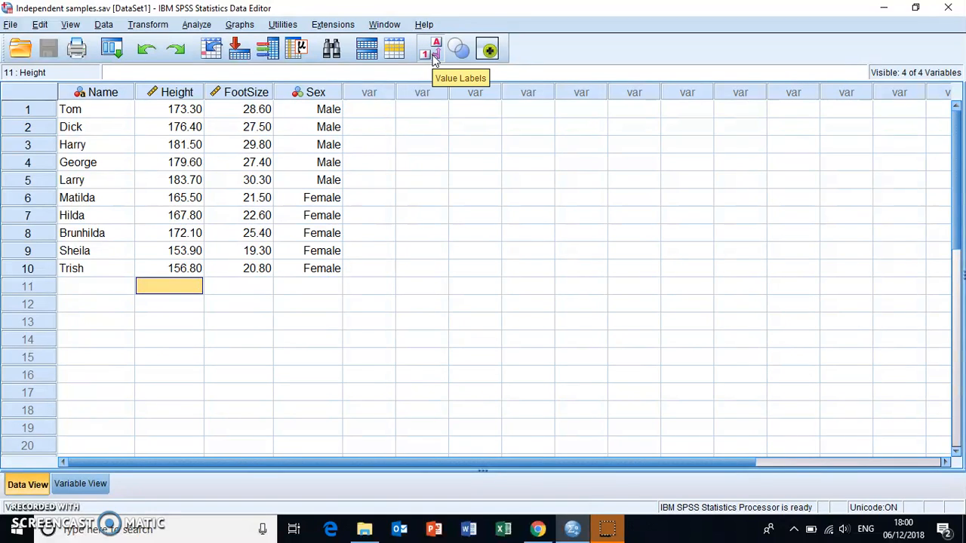
left_click(436, 46)
left_click(383, 187)
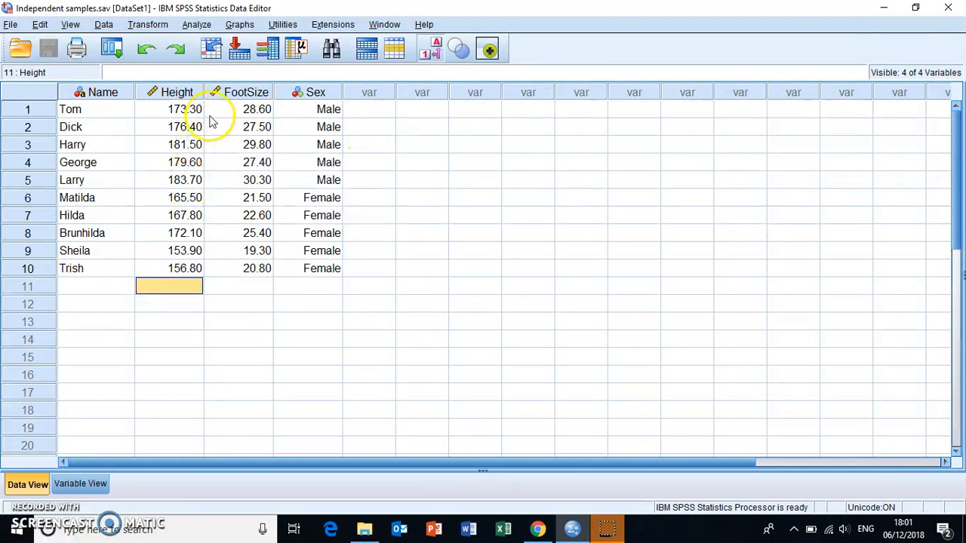
- Start the Explore procedure and add Body height (cm) and Foot length (cm) as dependent variables
left_click(195, 25)
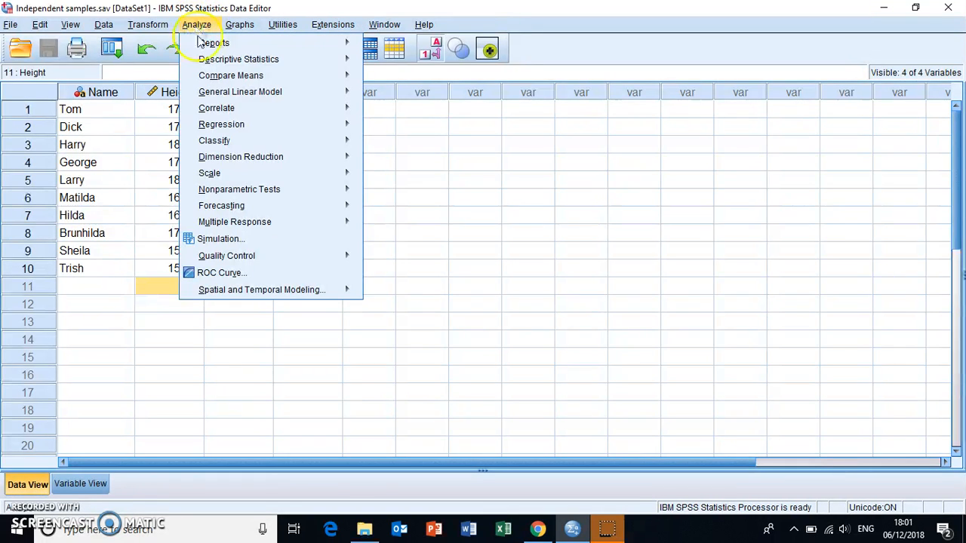
mouse_move(217, 64)
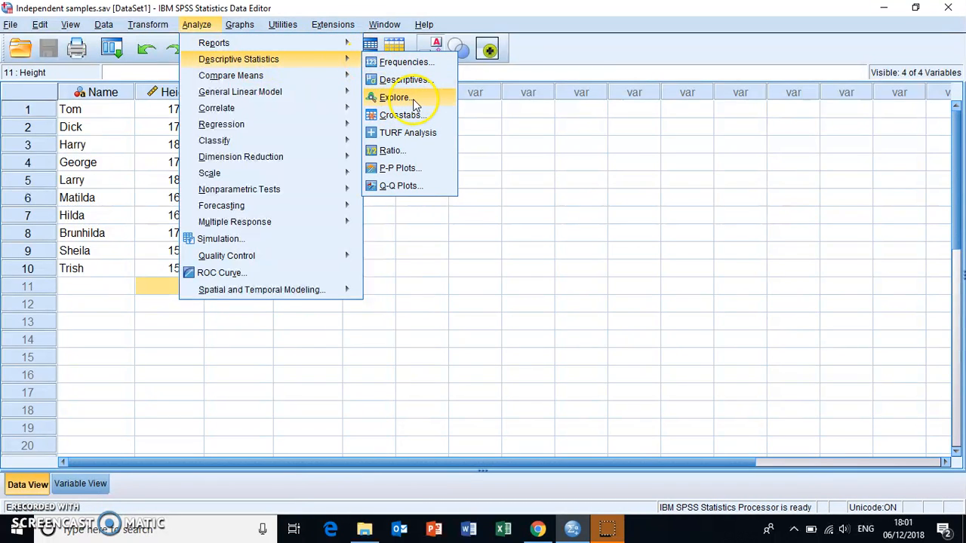
left_click(413, 99)
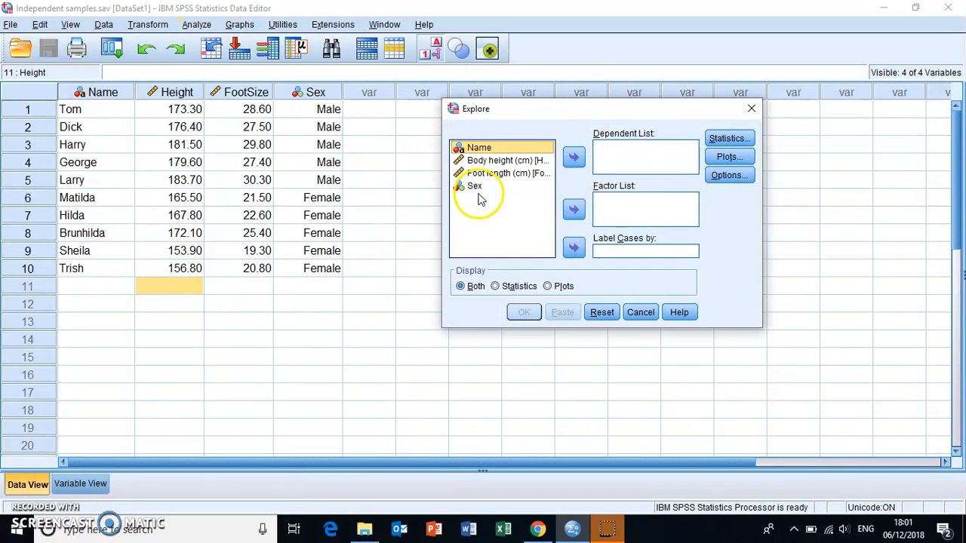
left_click(515, 167)
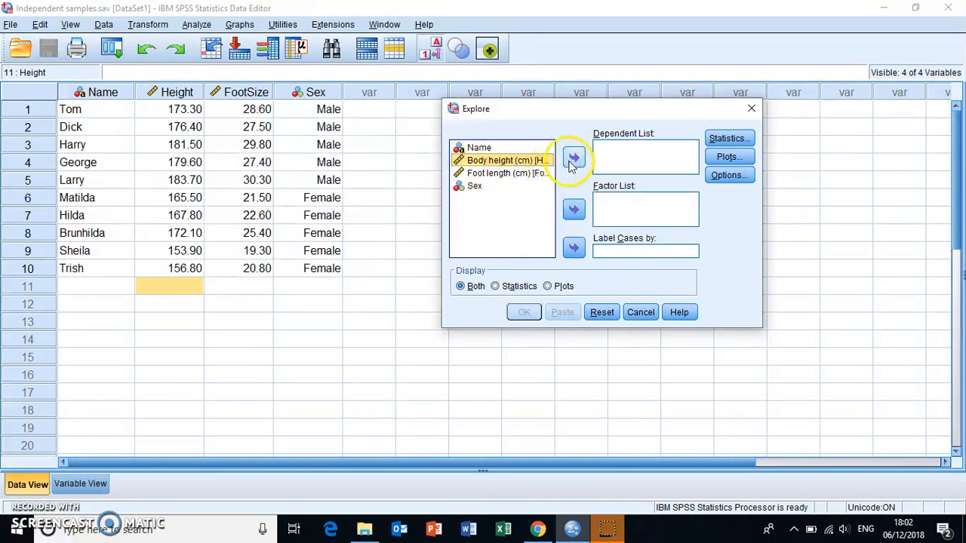
left_click(573, 160)
left_click(523, 162)
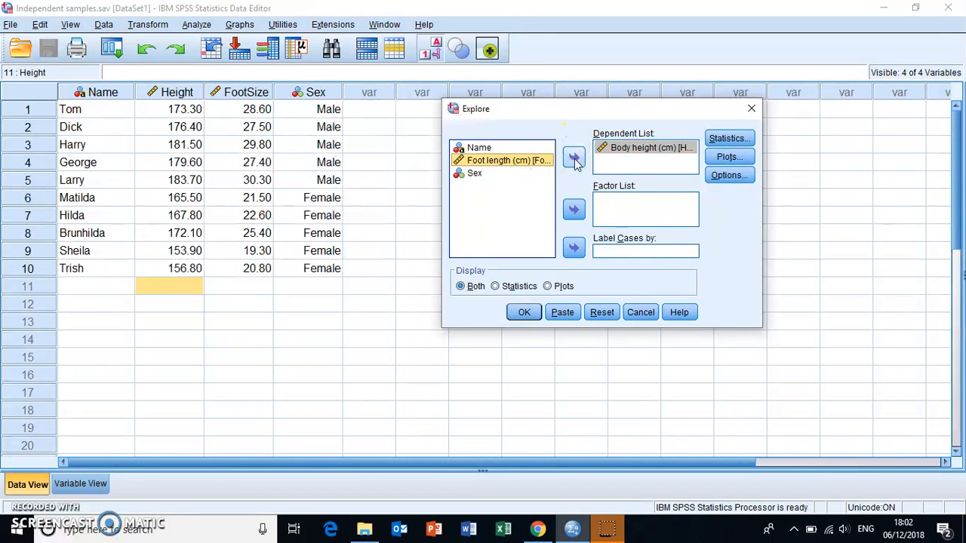
left_click(574, 158)
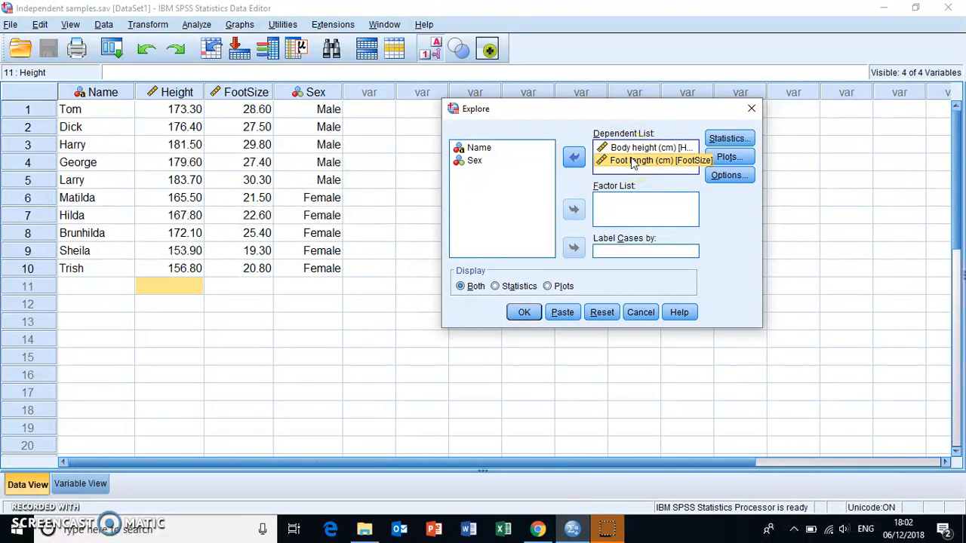
- Set the Explore plots to include normality plots with tests and a histogram, with no boxplots and no stem-and-leaf plot
left_click(729, 159)
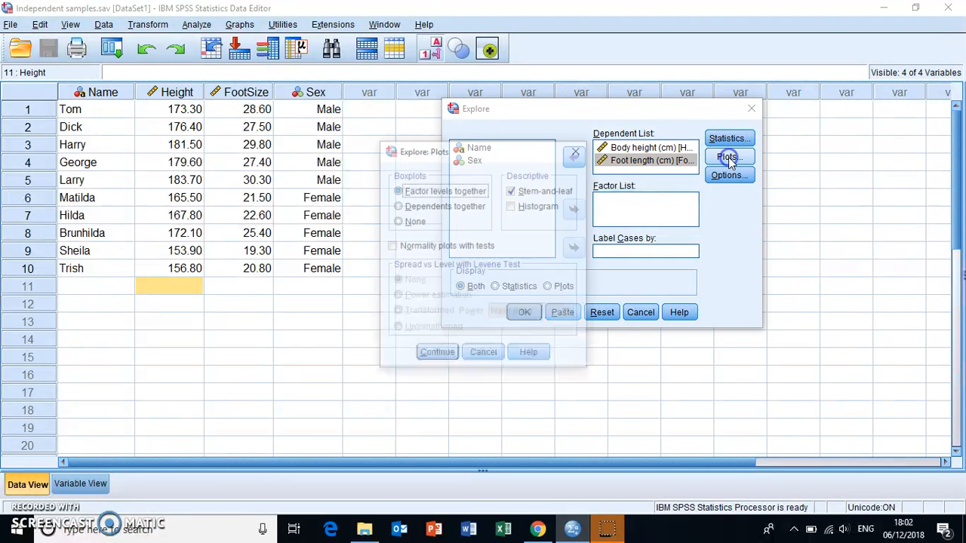
left_click(391, 247)
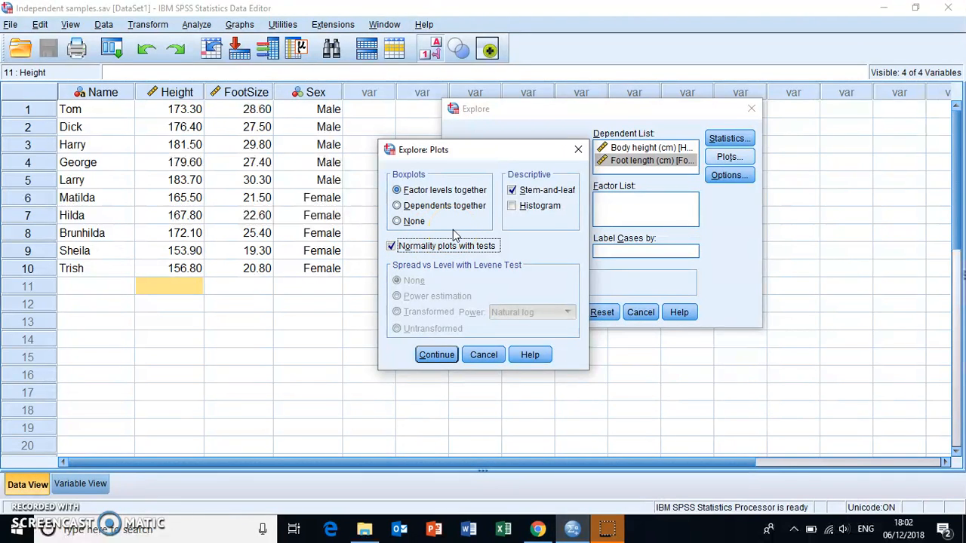
left_click(398, 223)
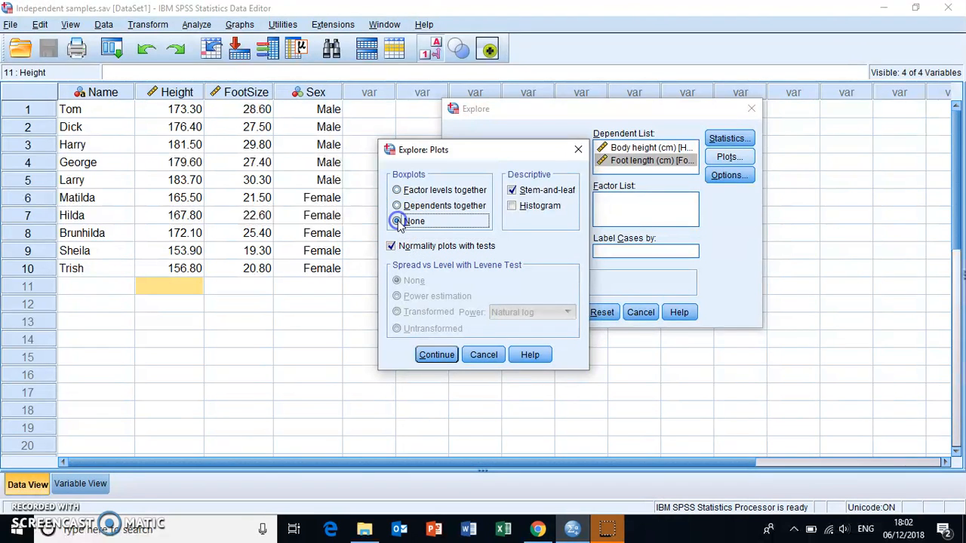
left_click(513, 209)
left_click(512, 190)
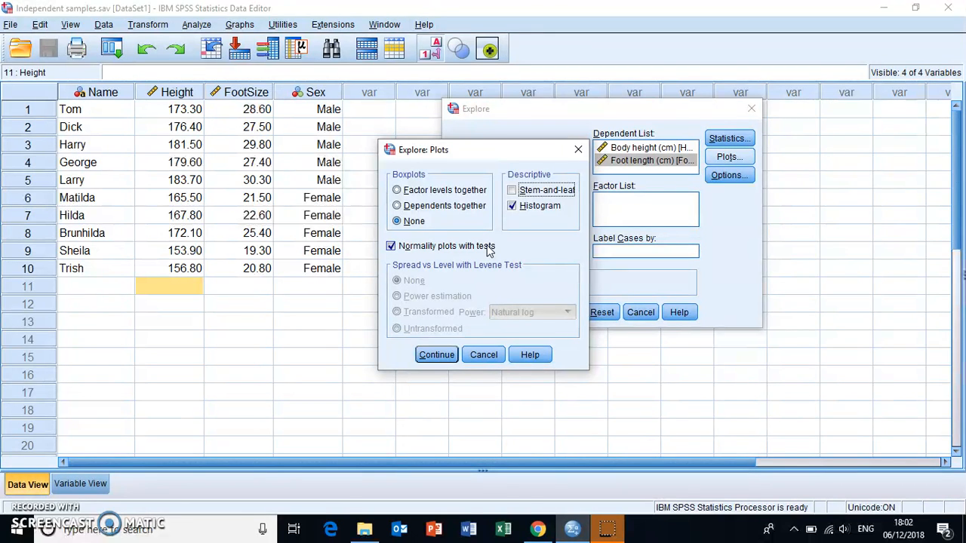
left_click(437, 361)
left_click(437, 359)
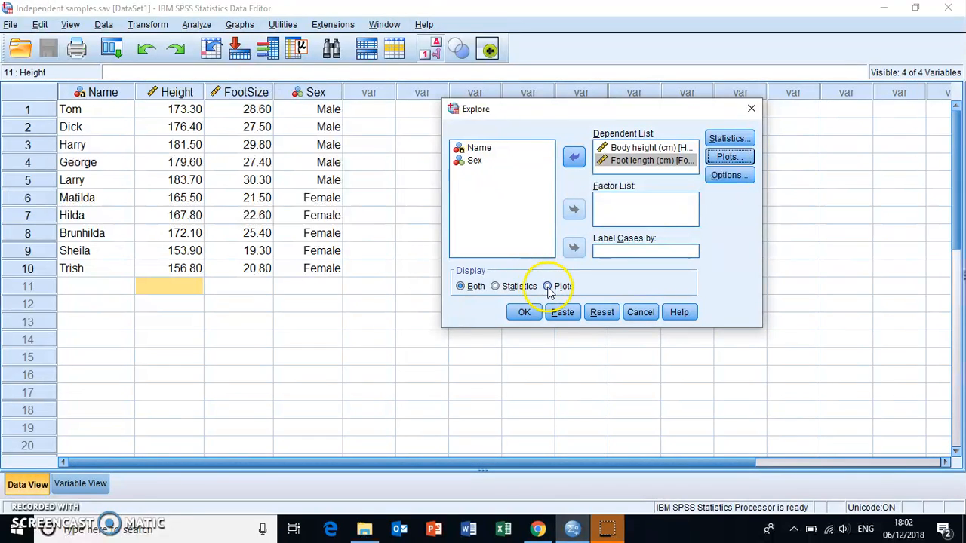
- Limit the Explore display to plots only and run the analysis
left_click(548, 287)
left_click(729, 157)
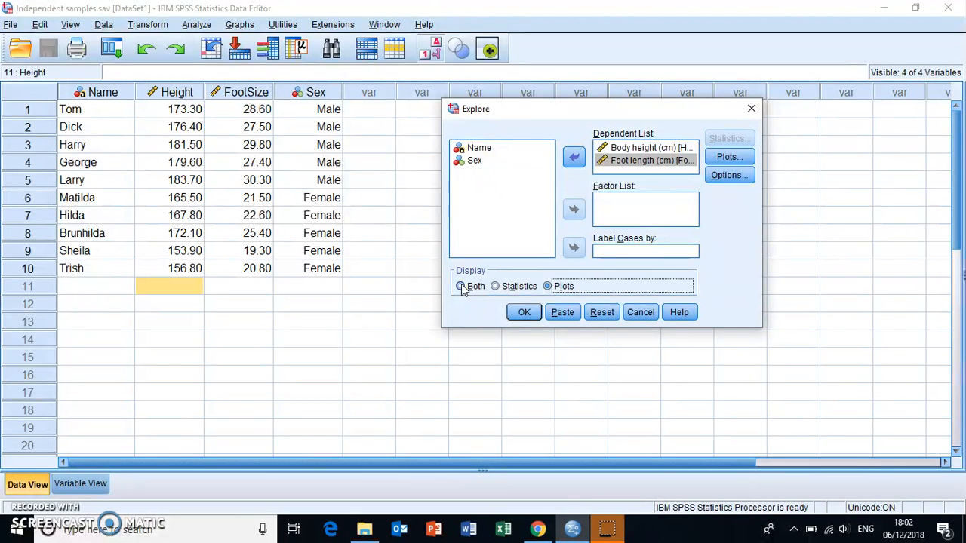
left_click(521, 312)
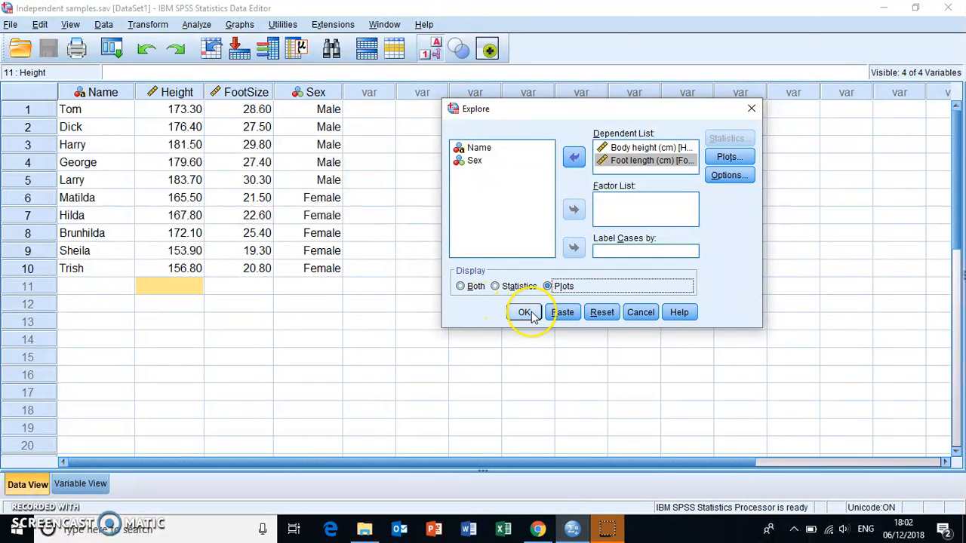
left_click(530, 315)
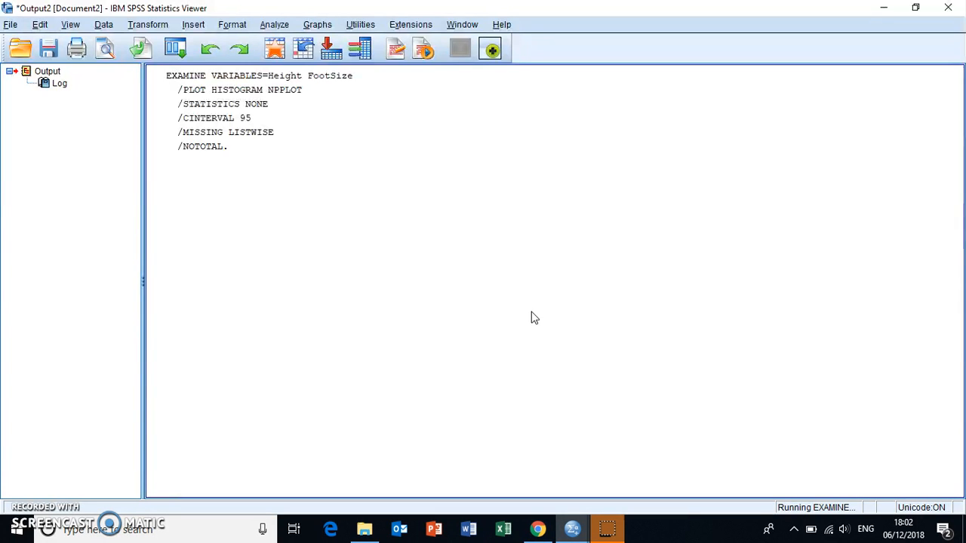
- Examine the Tests of Normality table, comparing the Kolmogorov-Smirnov and Shapiro-Wilk significance values for body height and foot length
left_click(275, 225)
left_click(619, 291)
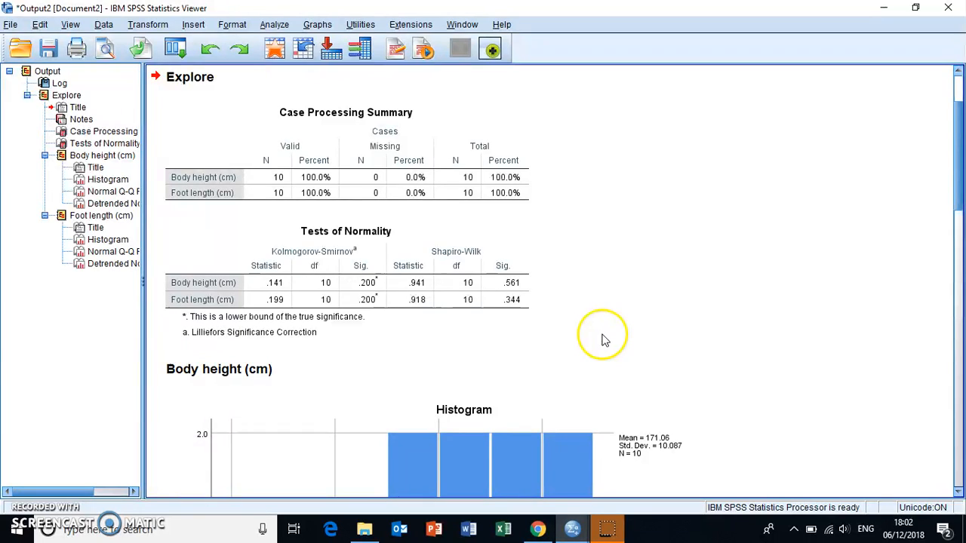
left_click(323, 305)
left_click(583, 301)
left_click(514, 285)
left_click(314, 259)
left_click(456, 252)
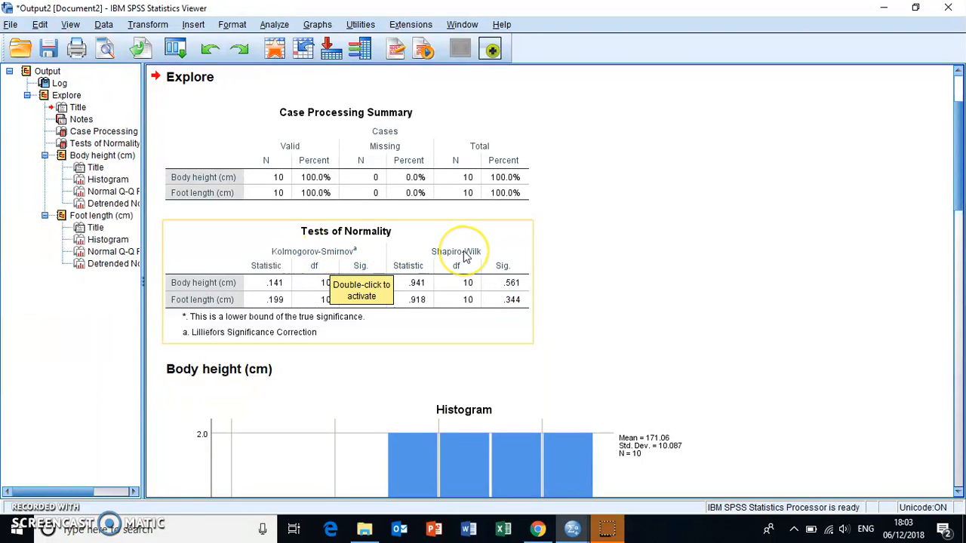
left_click(329, 238)
left_click(330, 258)
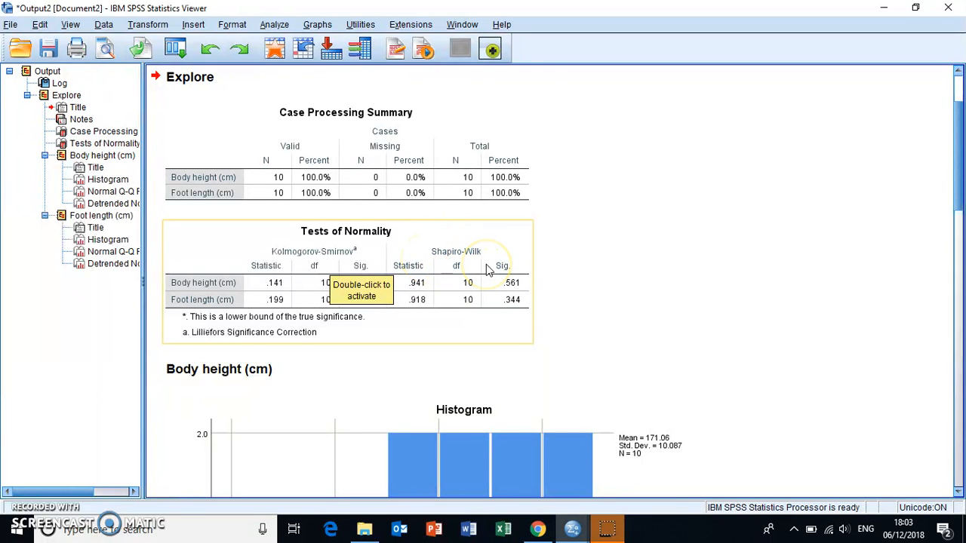
left_click(589, 268)
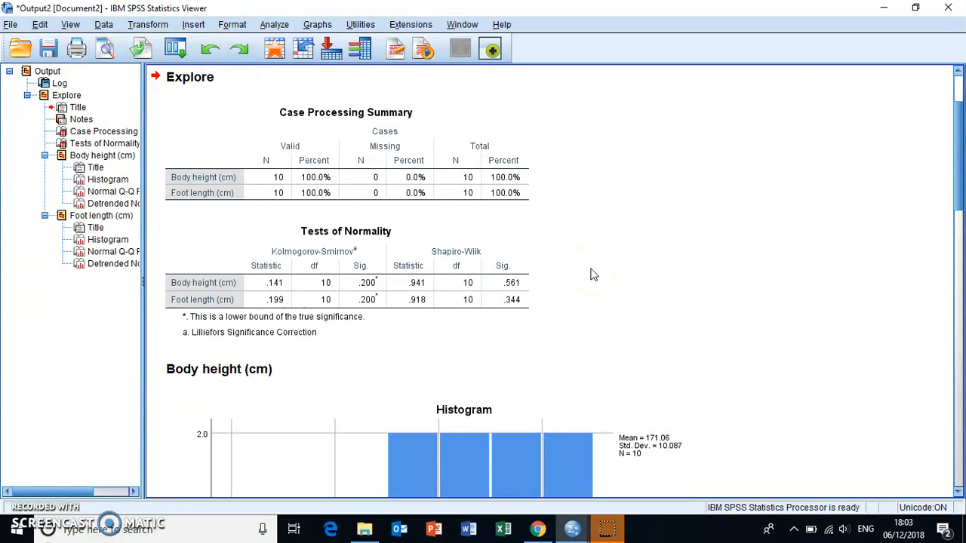
left_click(468, 254)
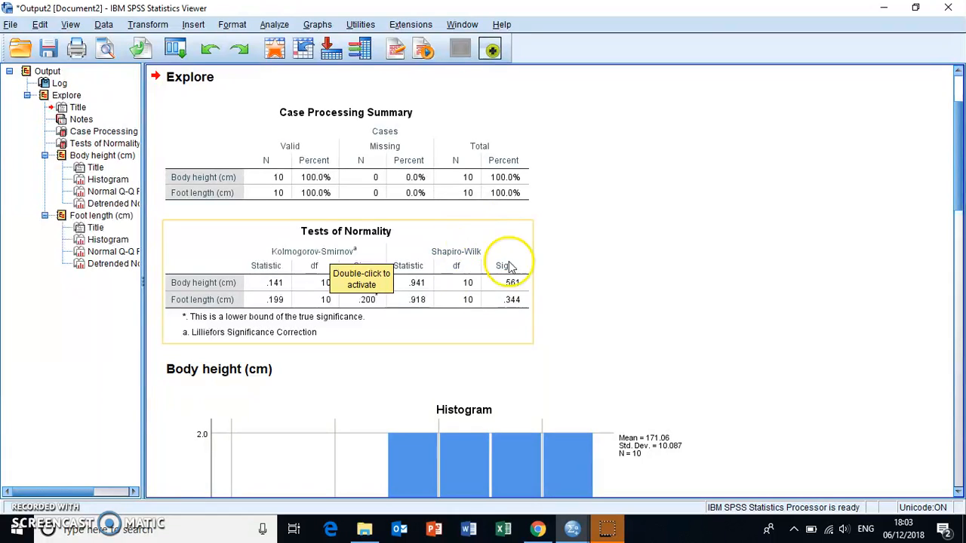
left_click(594, 289)
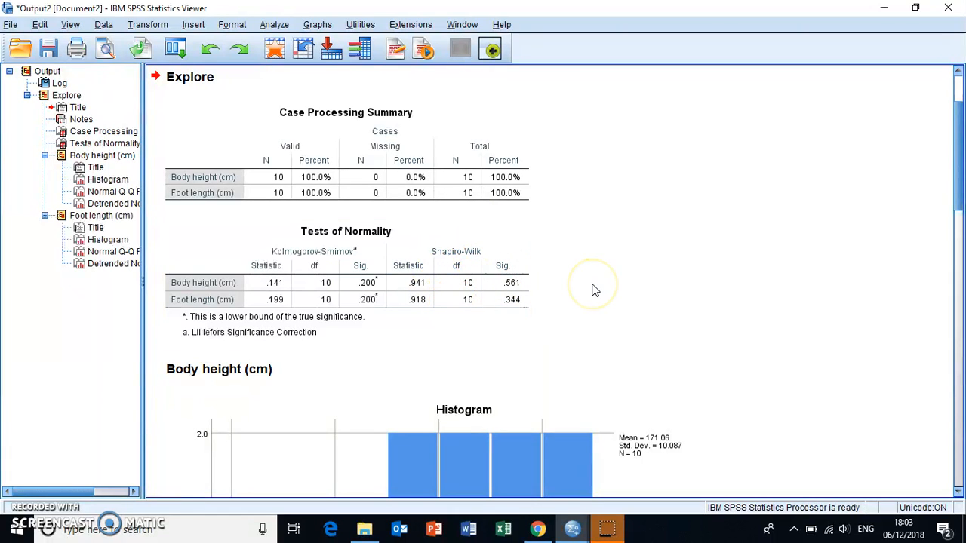
left_click(367, 283)
left_click(596, 303)
left_click(535, 311)
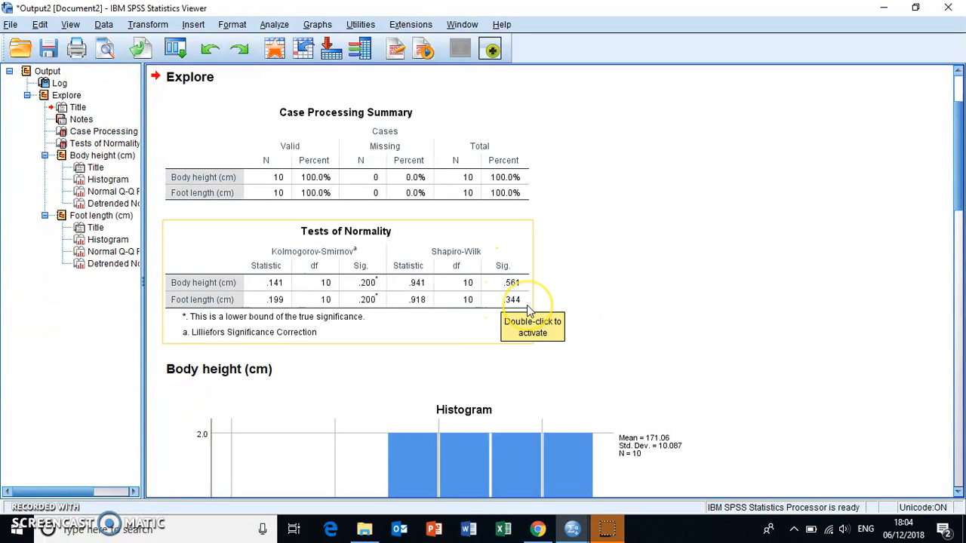
left_click(579, 309)
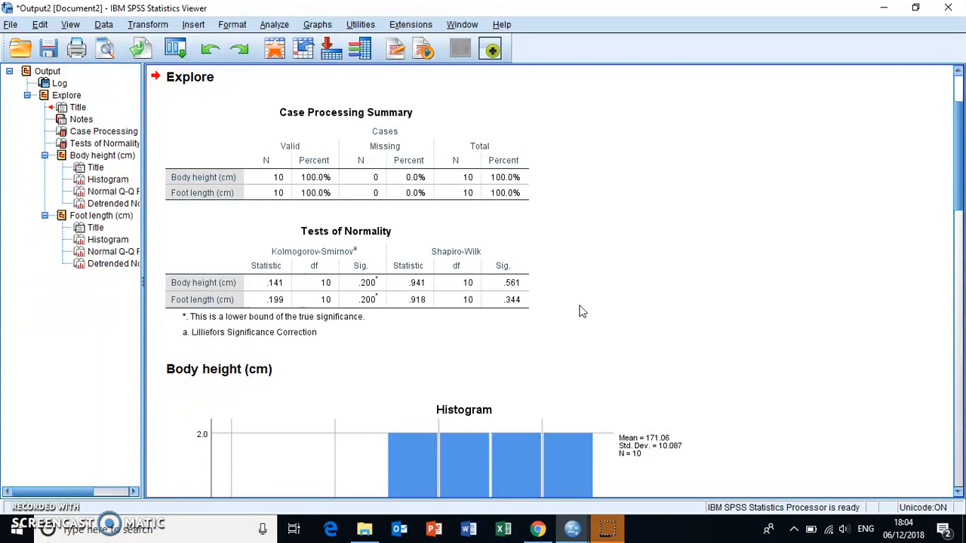
- Run a two-tailed bivariate Pearson correlation between Body height (cm) and Foot length (cm) from the Independent samples.sav data
mouse_move(572, 528)
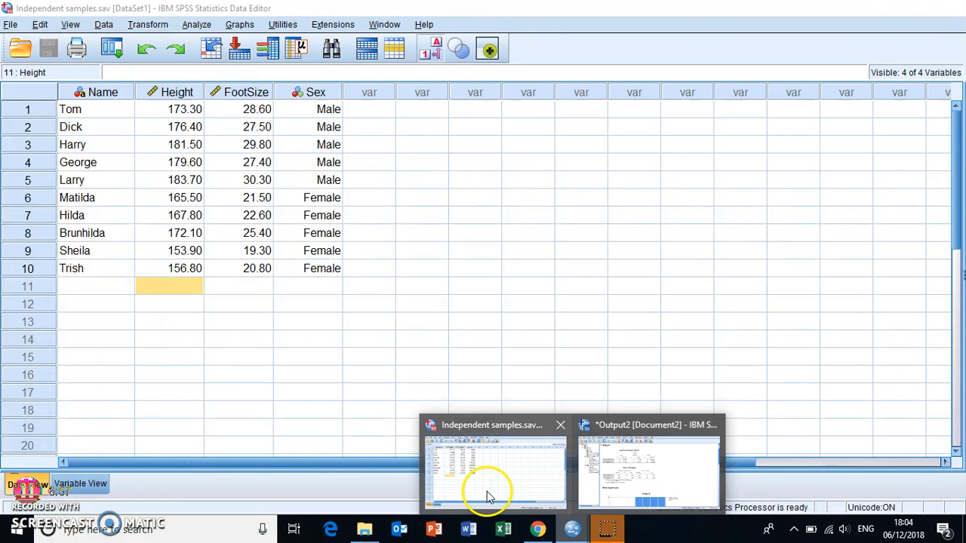
left_click(487, 497)
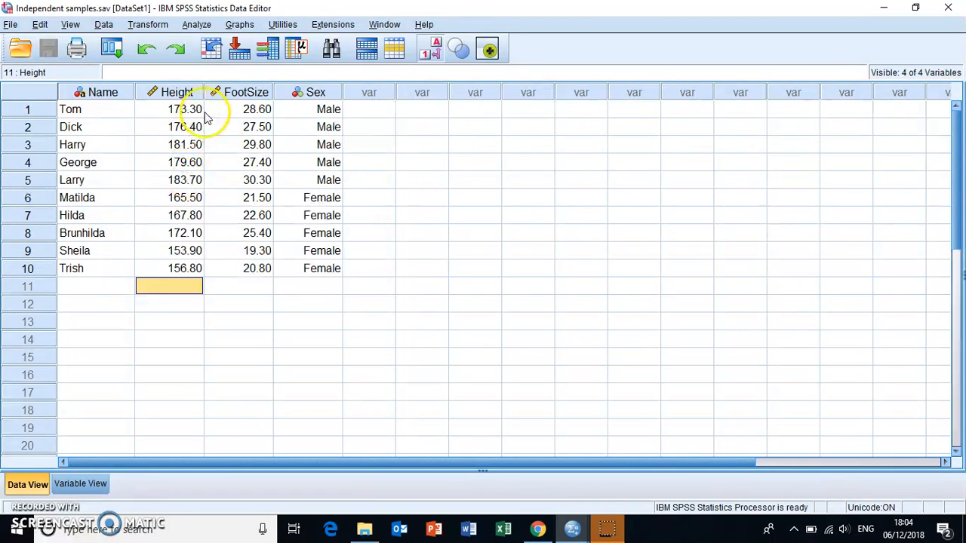
left_click(197, 24)
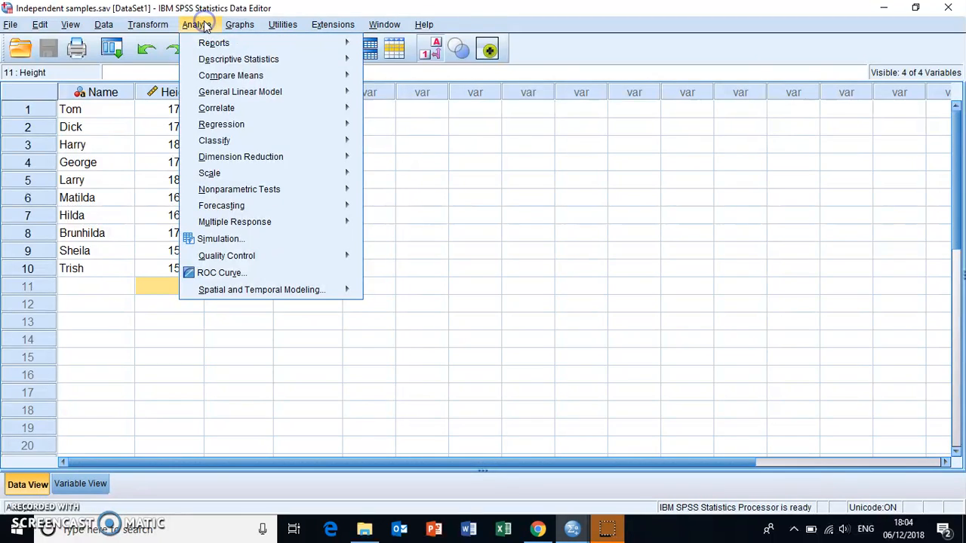
mouse_move(241, 108)
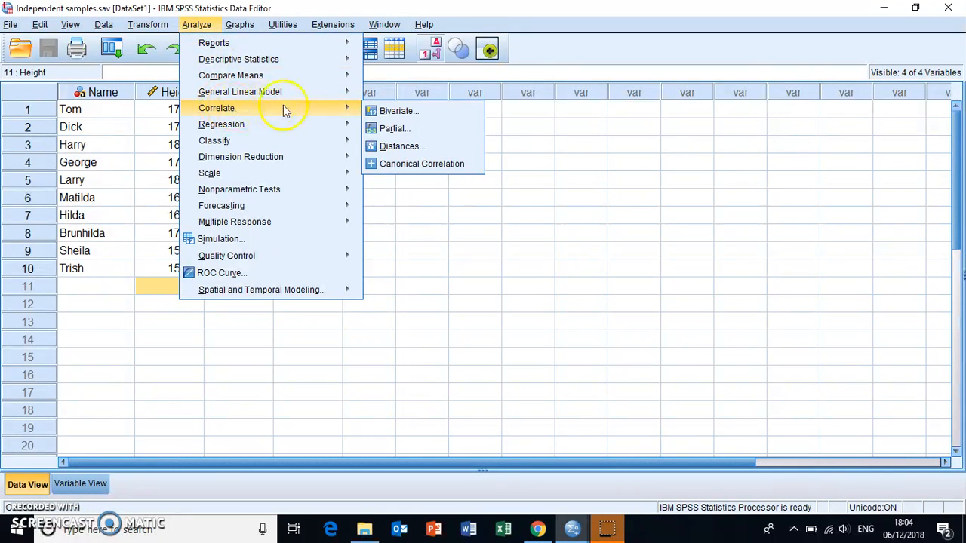
left_click(388, 113)
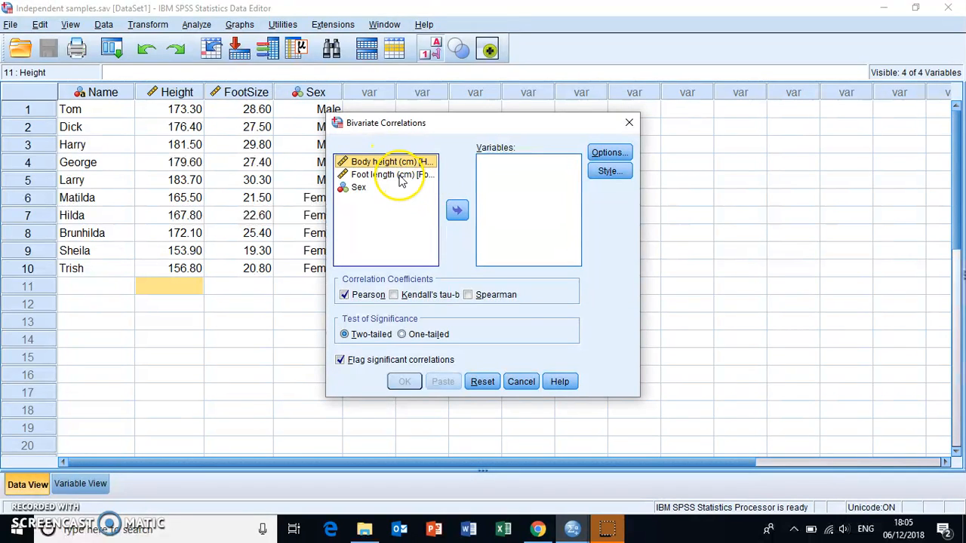
left_click(461, 210)
left_click(404, 163)
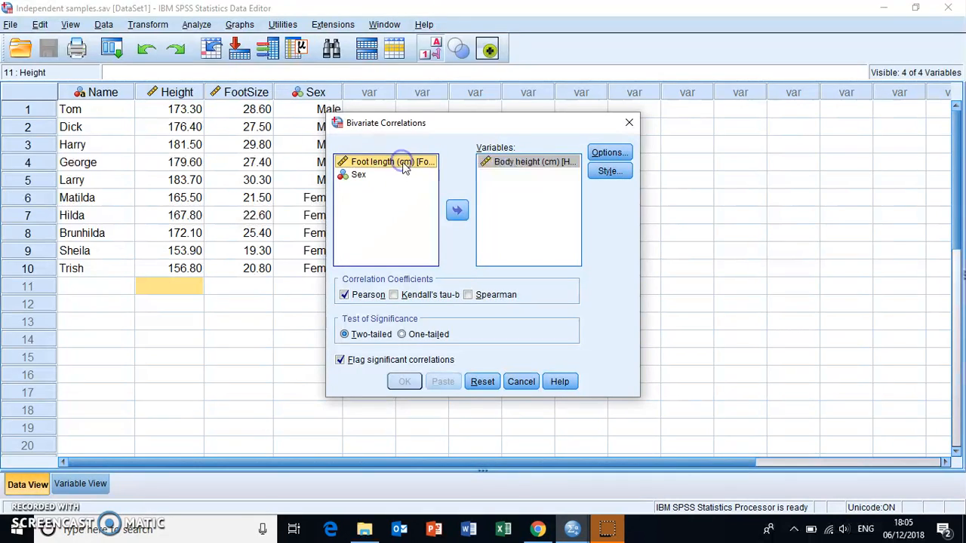
left_click(458, 211)
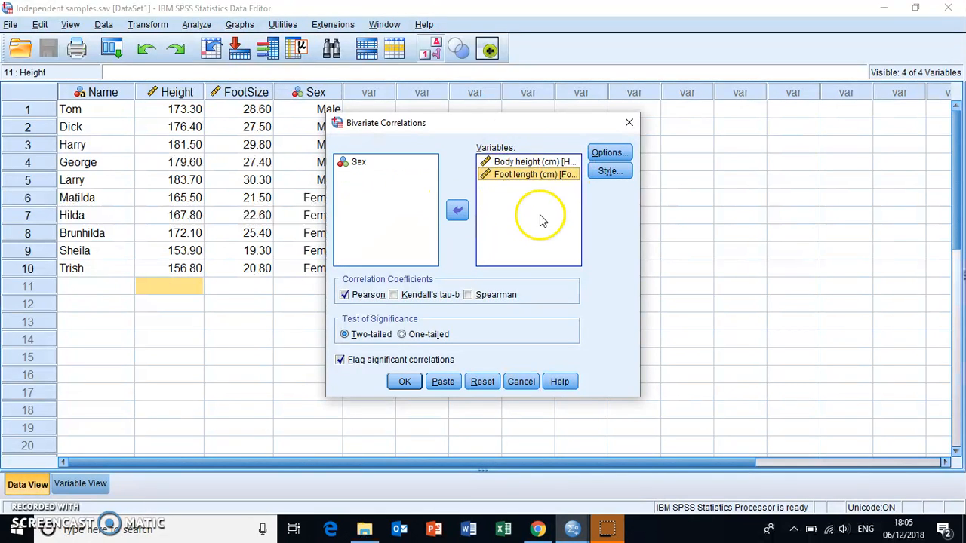
left_click(403, 382)
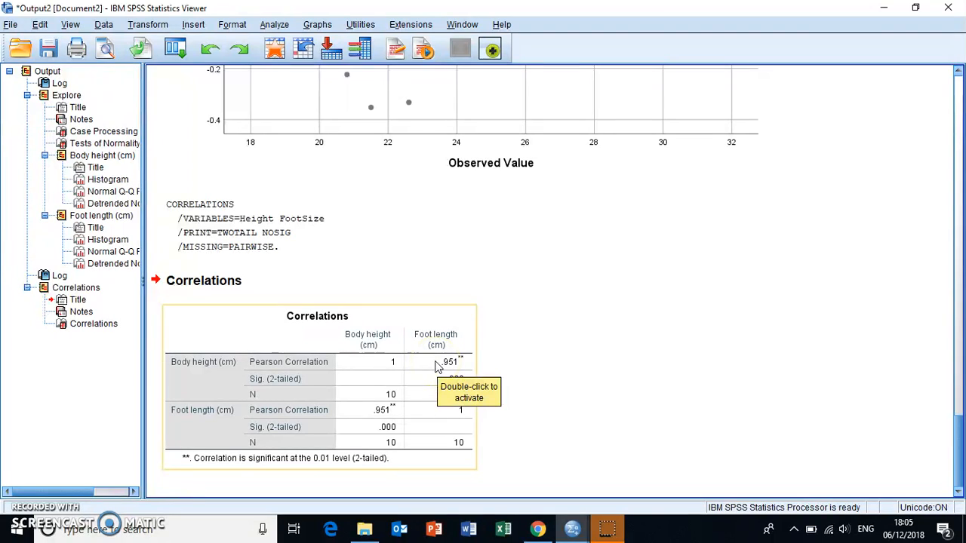
- Examine the Correlations table, reading the Pearson coefficient and two-tailed significance between body height and foot length
left_click(506, 374)
left_click(432, 362)
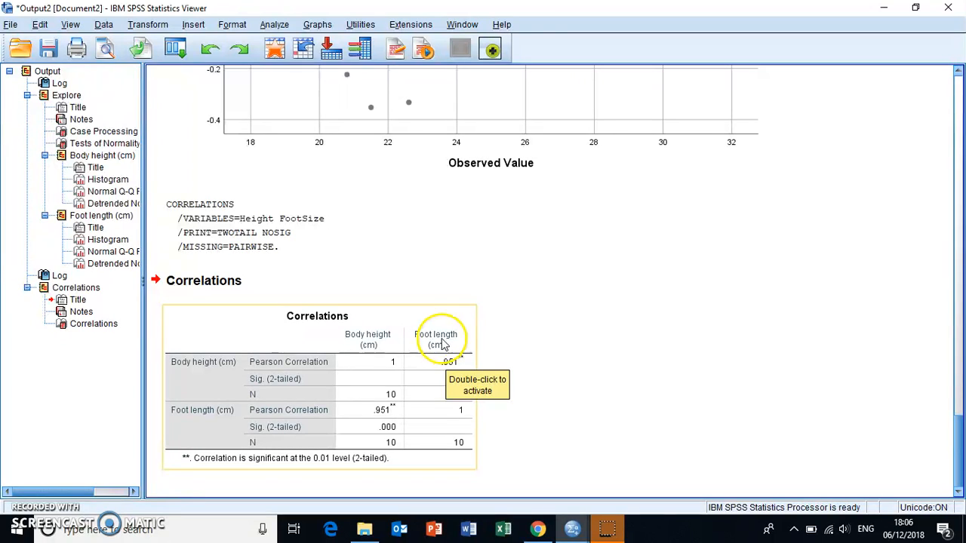
left_click(511, 353)
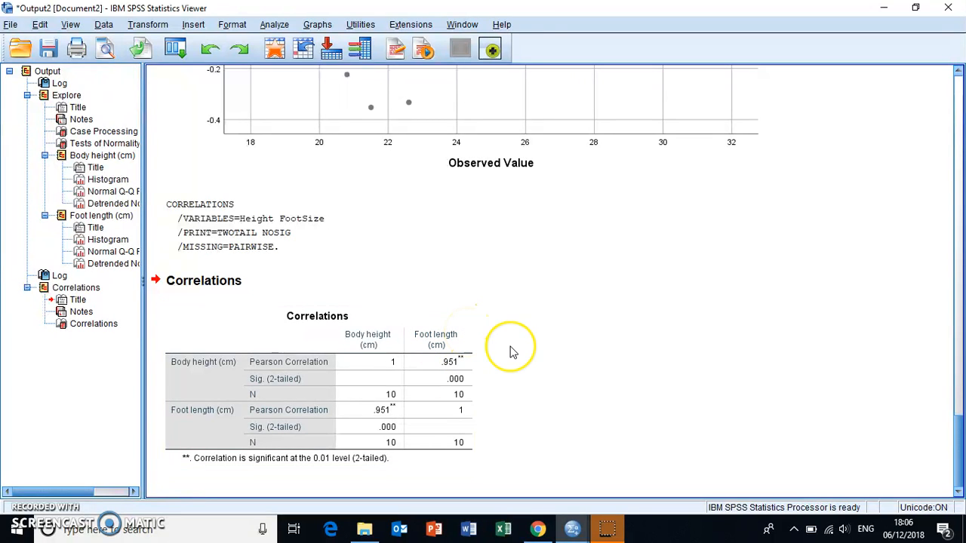
left_click(370, 356)
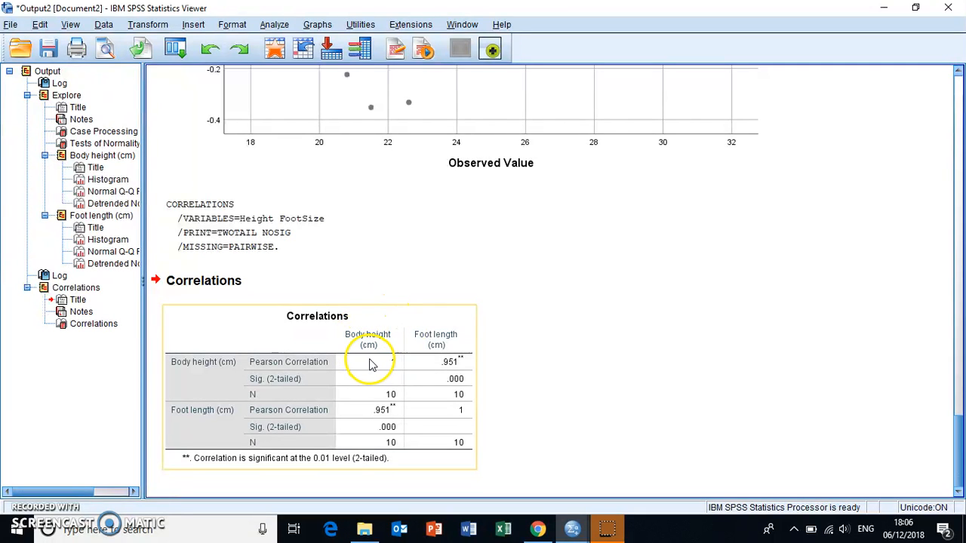
left_click(513, 339)
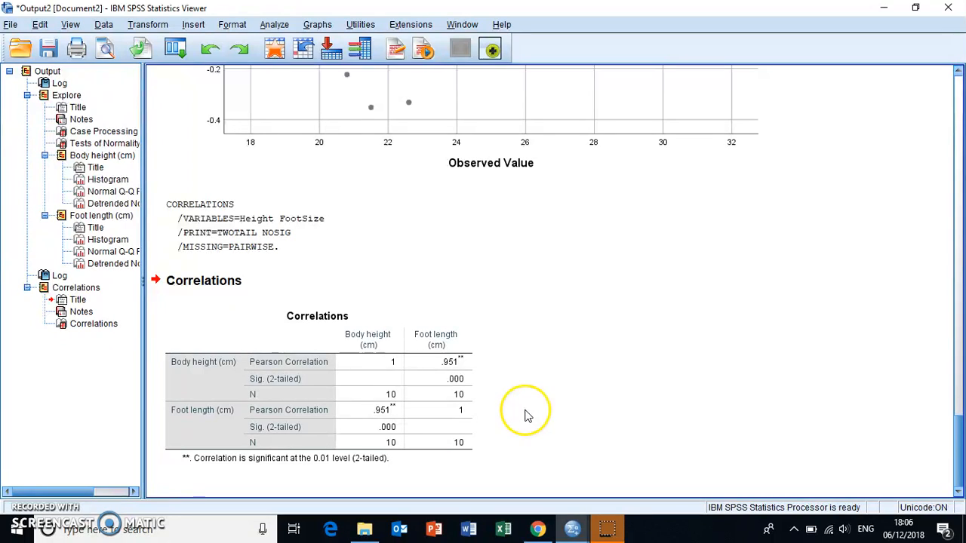
left_click(461, 363)
- Return to the Independent samples.sav data and set the Height value of case 9 to 120.3
mouse_move(572, 528)
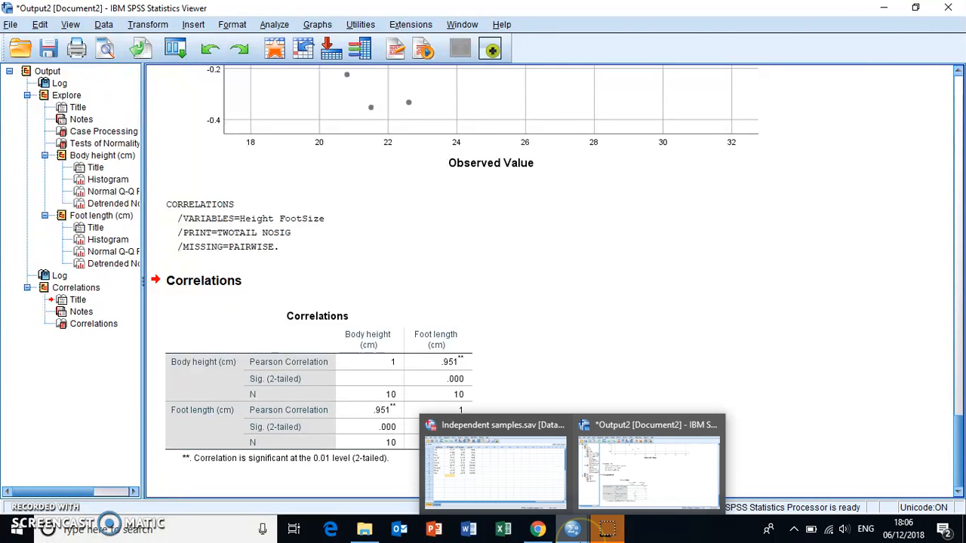
left_click(539, 479)
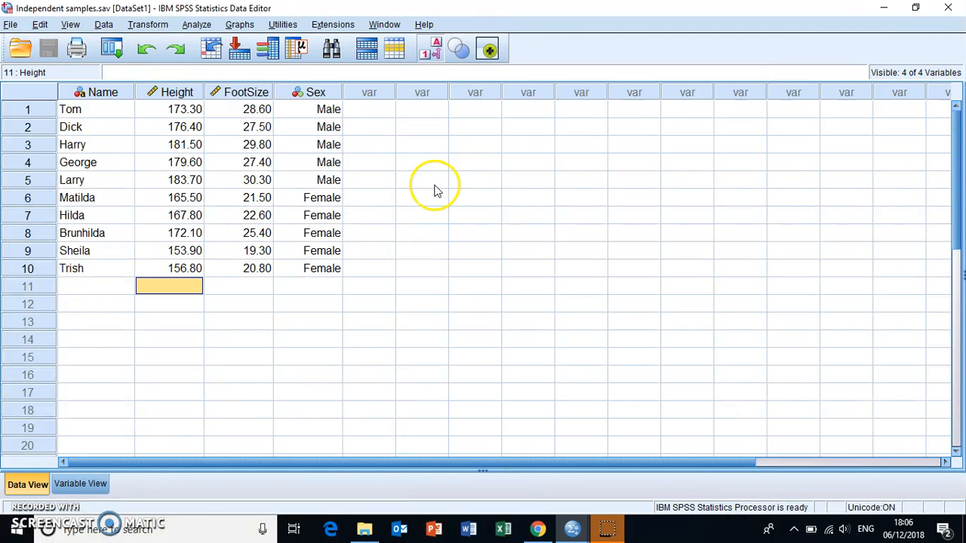
left_click(175, 254)
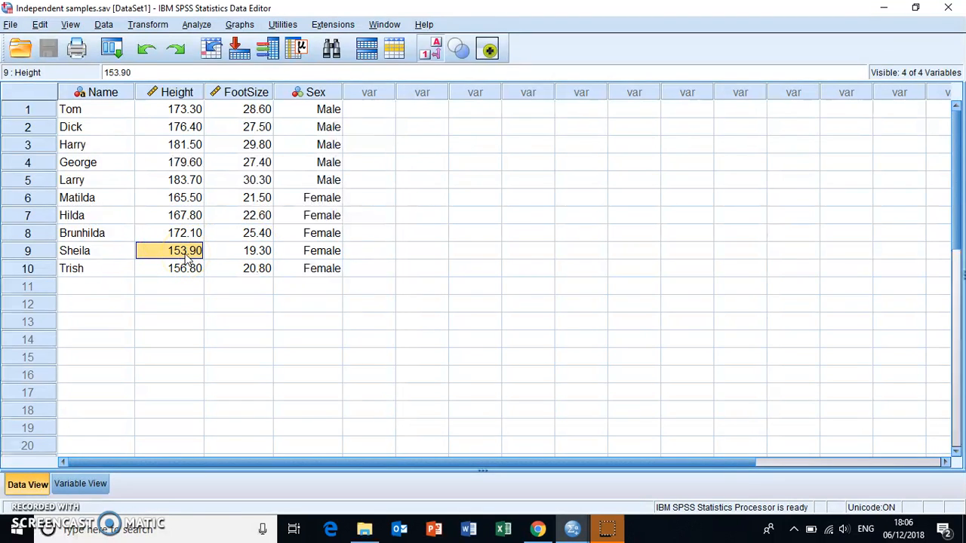
type("120")
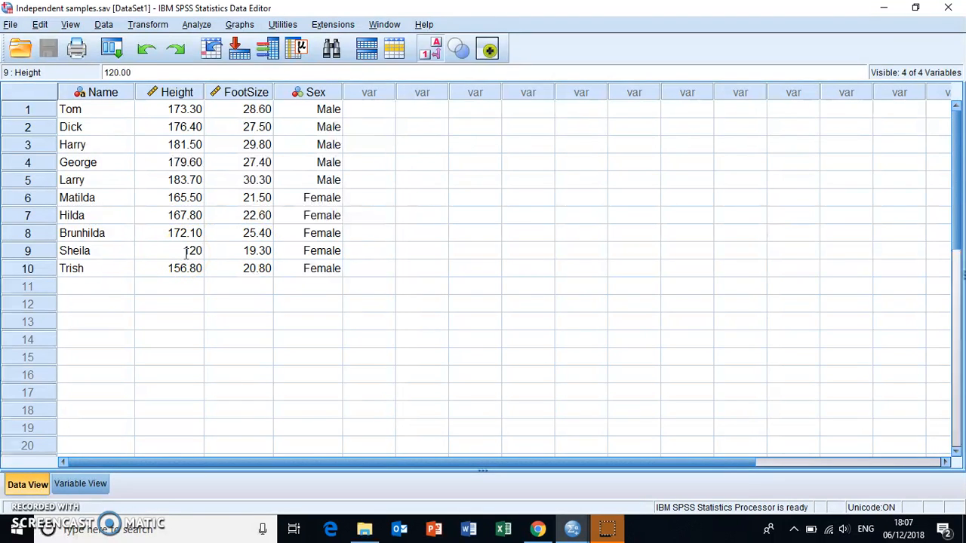
type(".3")
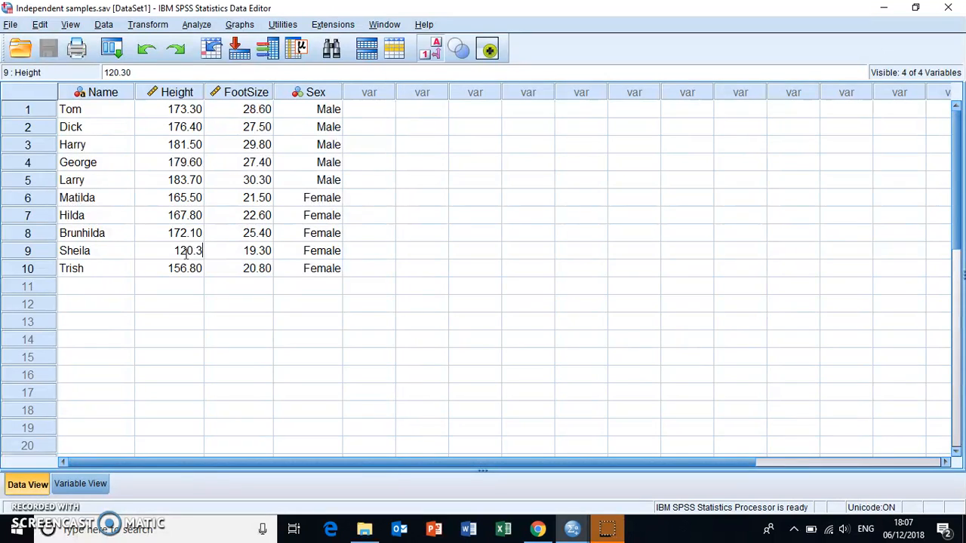
- Set the FootSize value of case 9 to 9.3 and check both edited cells in that row
left_click(240, 258)
type("9")
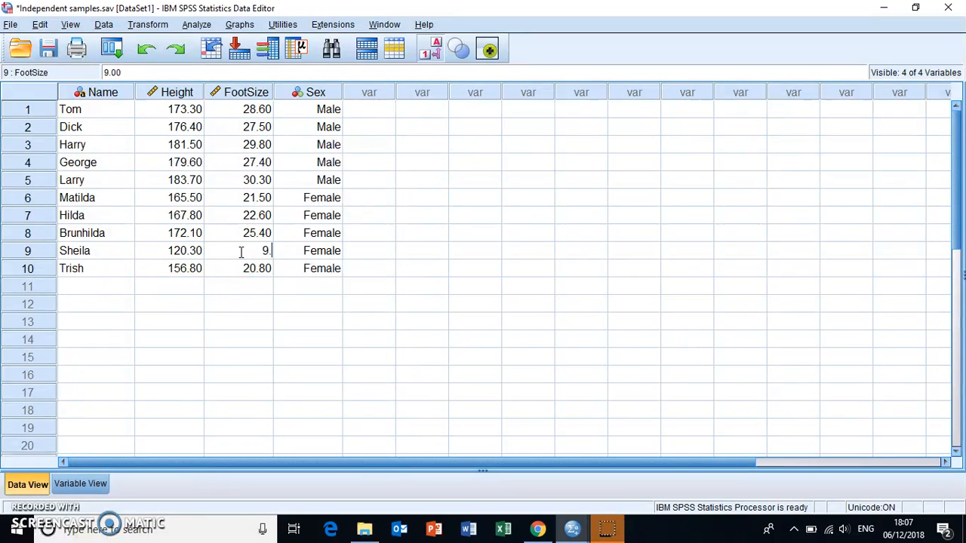
type(".3")
left_click(280, 252)
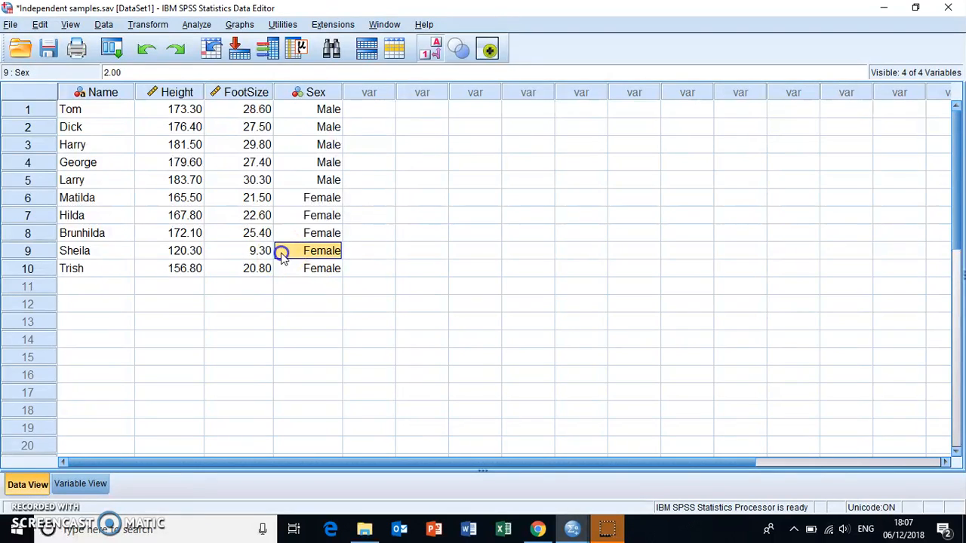
left_click(188, 251)
left_click(229, 255)
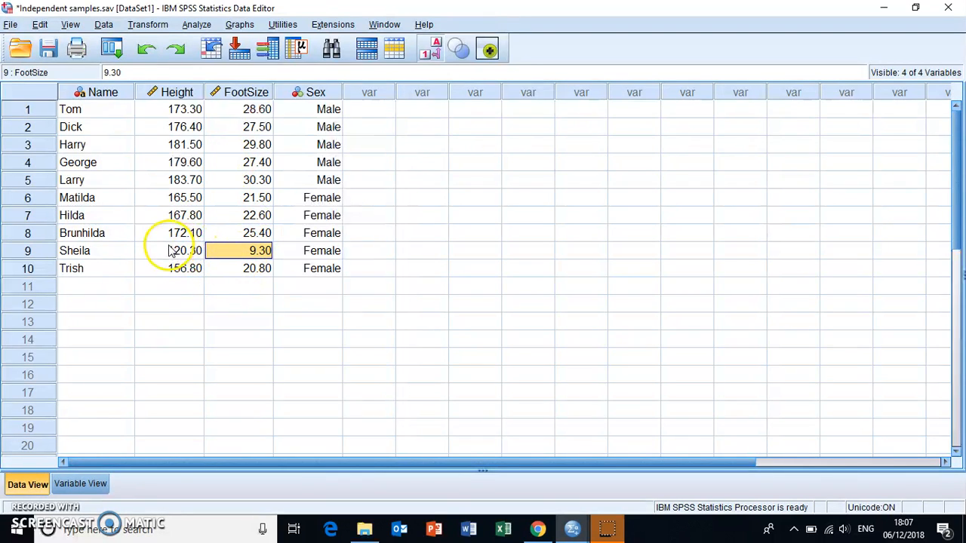
- Rerun the Explore procedure on body height and foot length with the same plot settings and review the Tests of Normality table
left_click(198, 25)
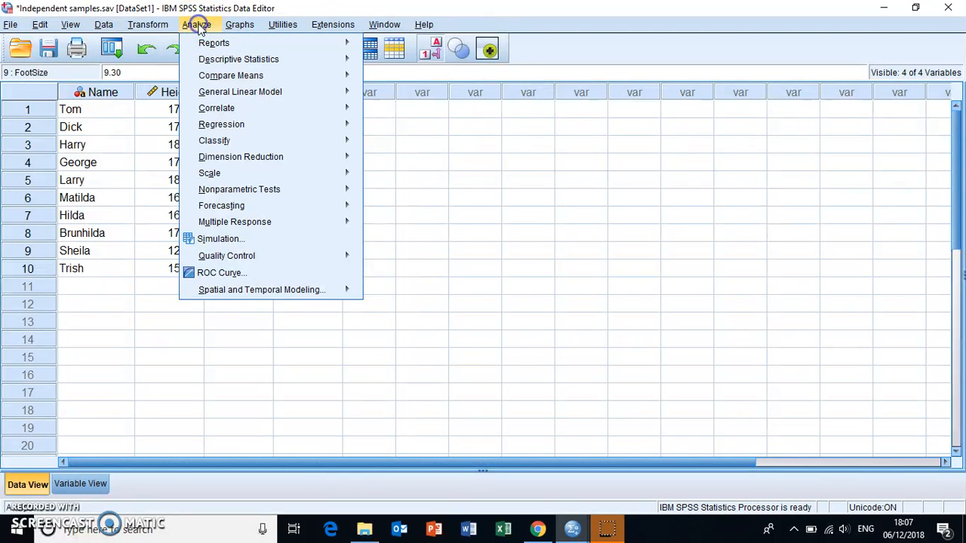
mouse_move(210, 64)
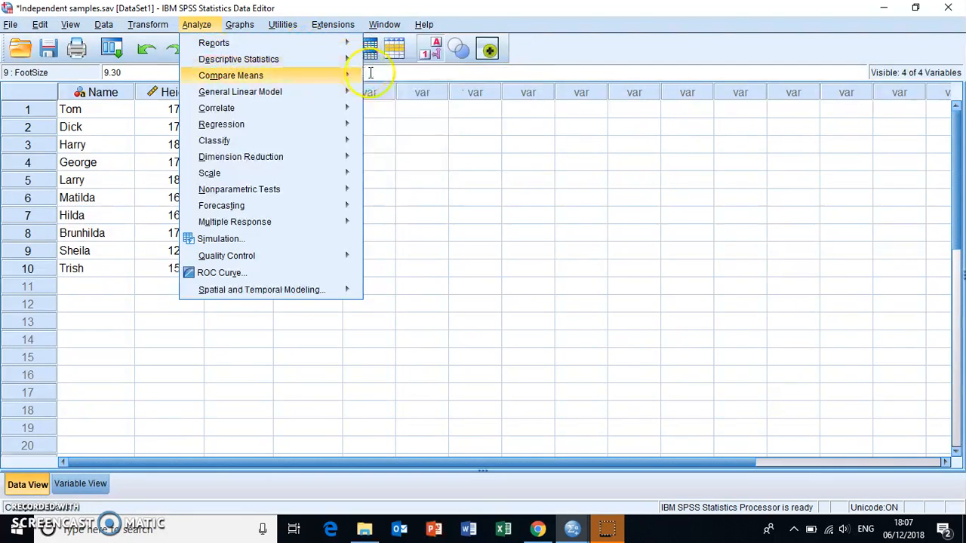
mouse_move(354, 59)
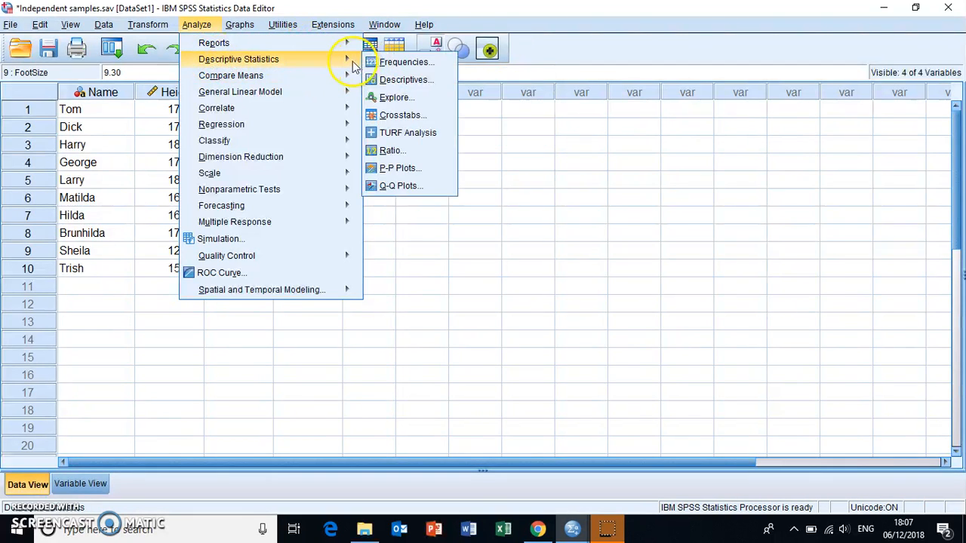
left_click(392, 97)
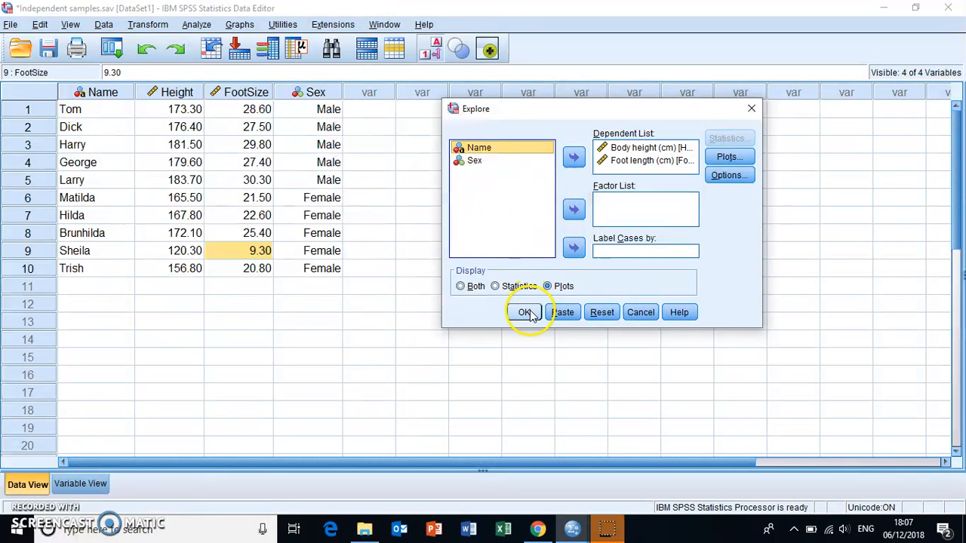
left_click(526, 314)
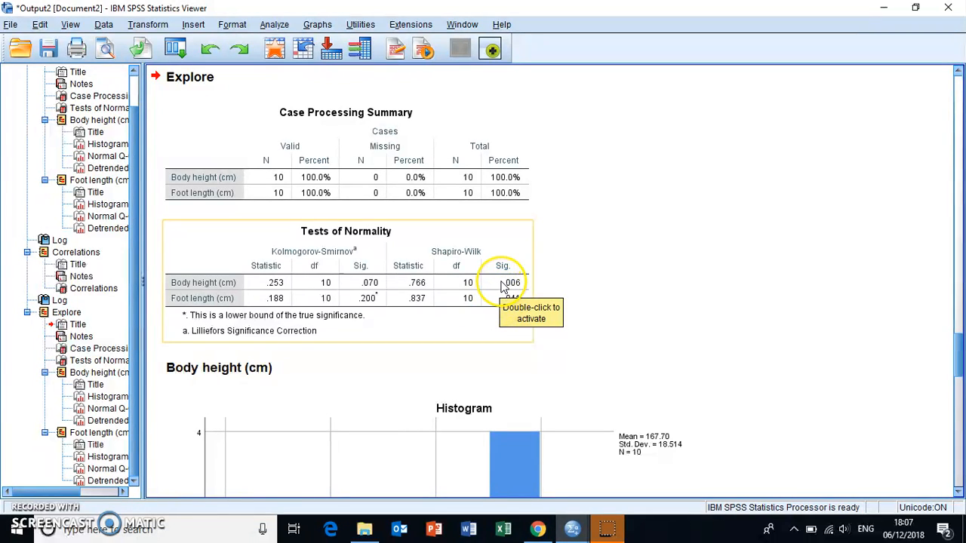
left_click(583, 293)
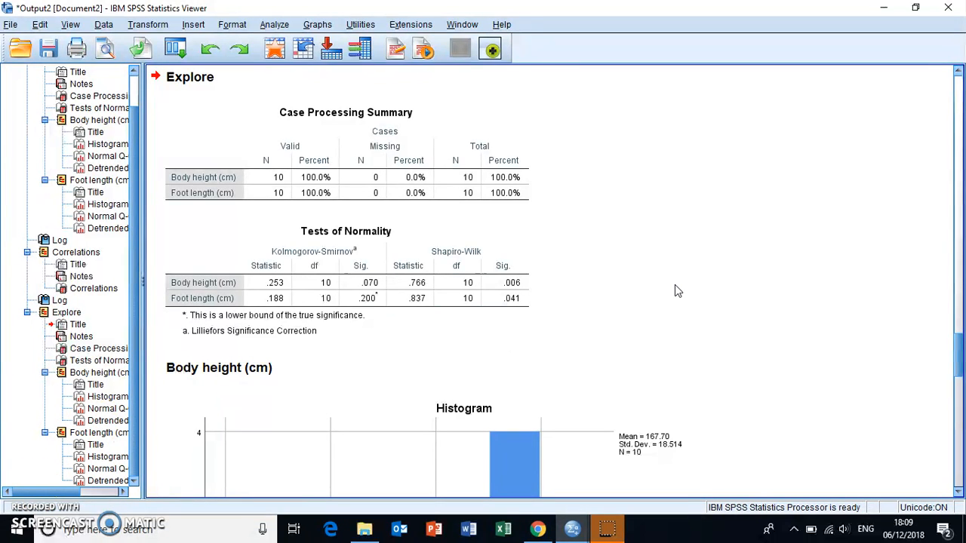
left_click(486, 329)
- Run the bivariate correlation of body height and foot length with Spearman instead of Pearson, and inspect the resulting correlation coefficient
mouse_move(574, 528)
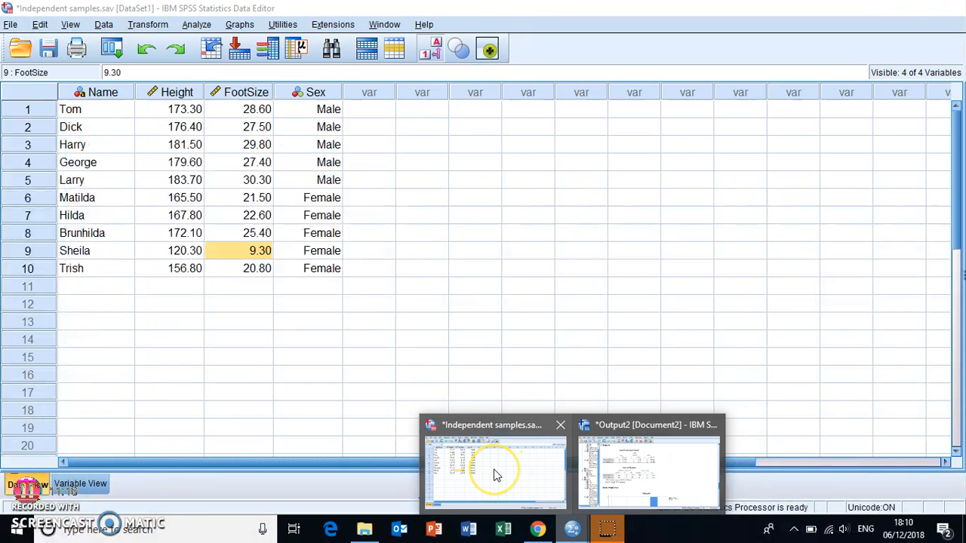
left_click(495, 474)
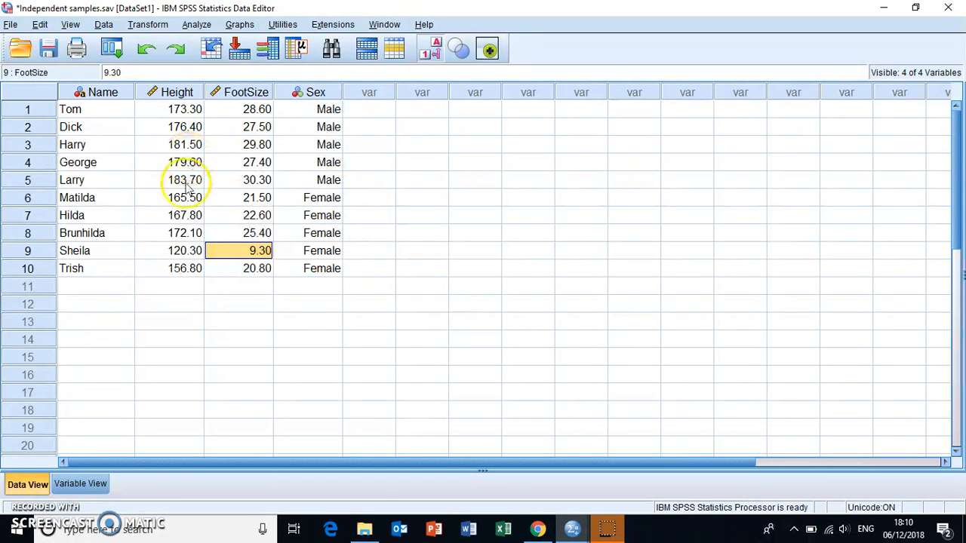
left_click(196, 25)
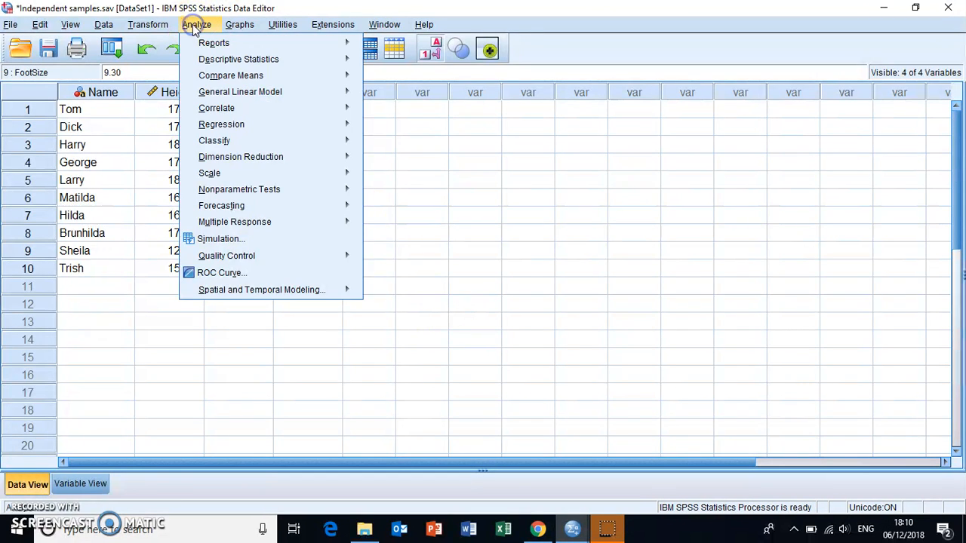
mouse_move(260, 108)
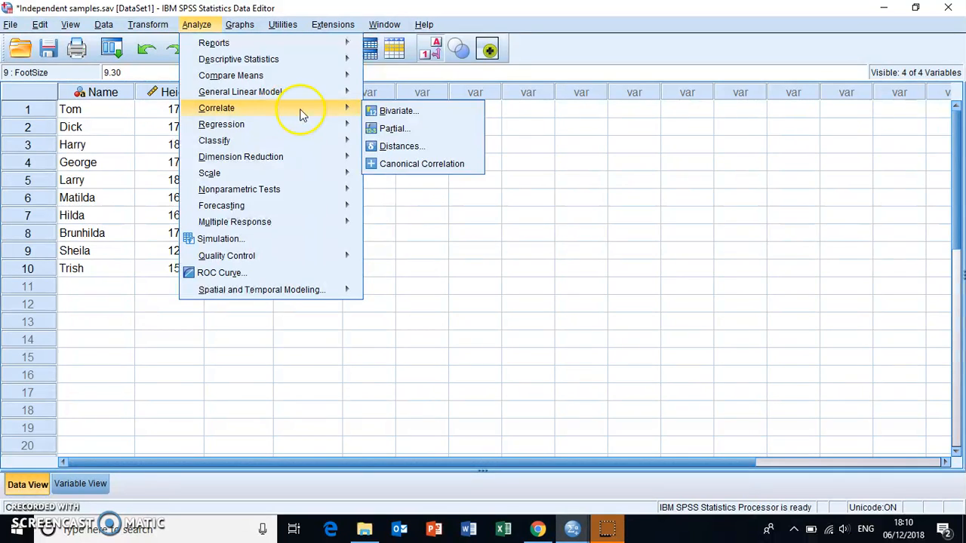
left_click(393, 110)
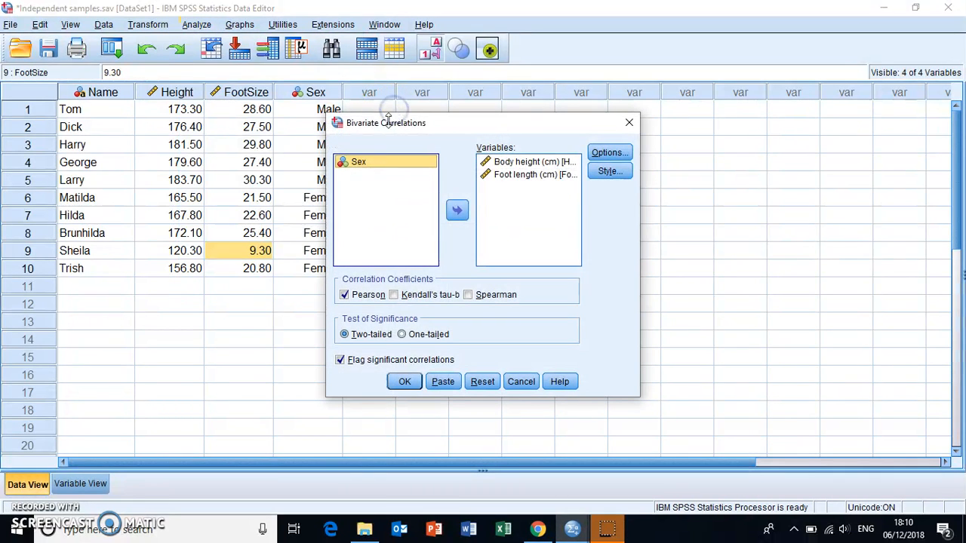
left_click(348, 295)
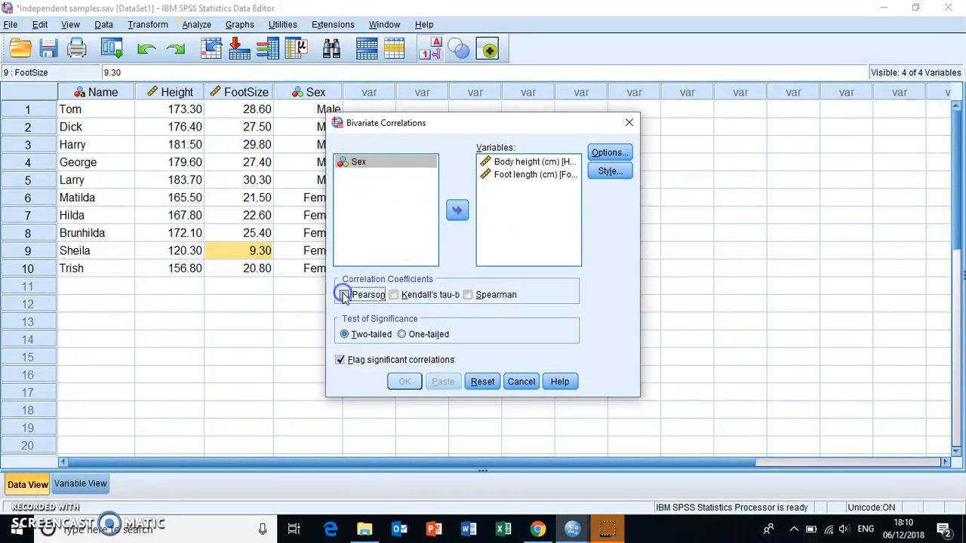
left_click(468, 295)
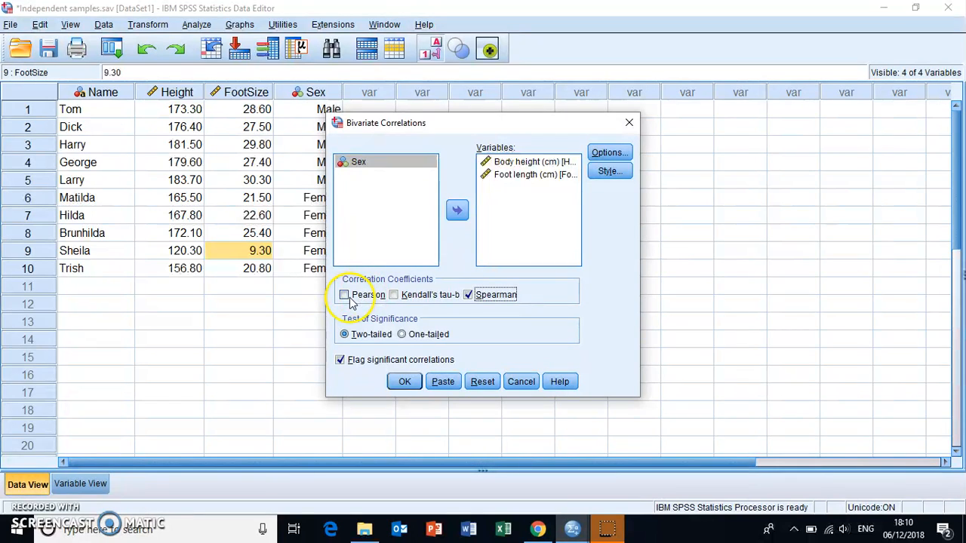
left_click(402, 382)
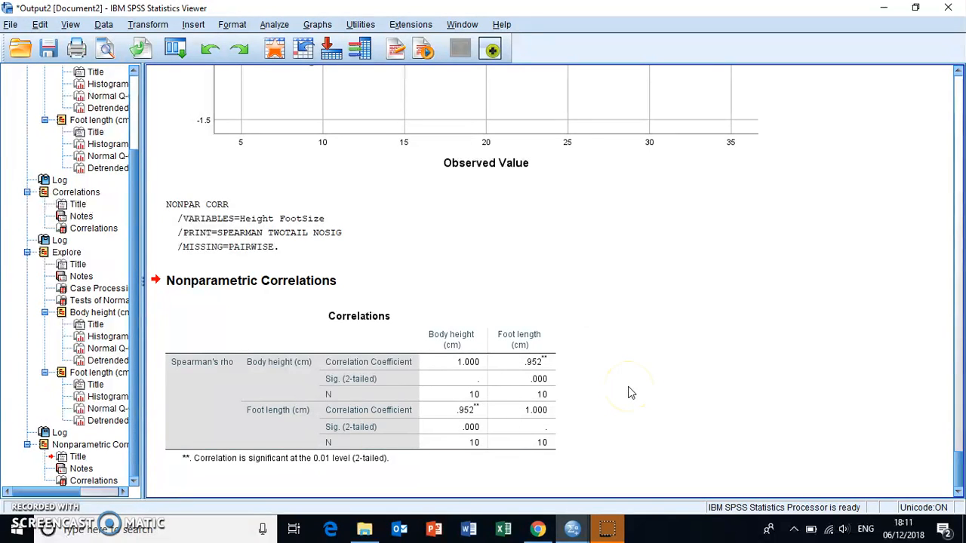
left_click(541, 363)
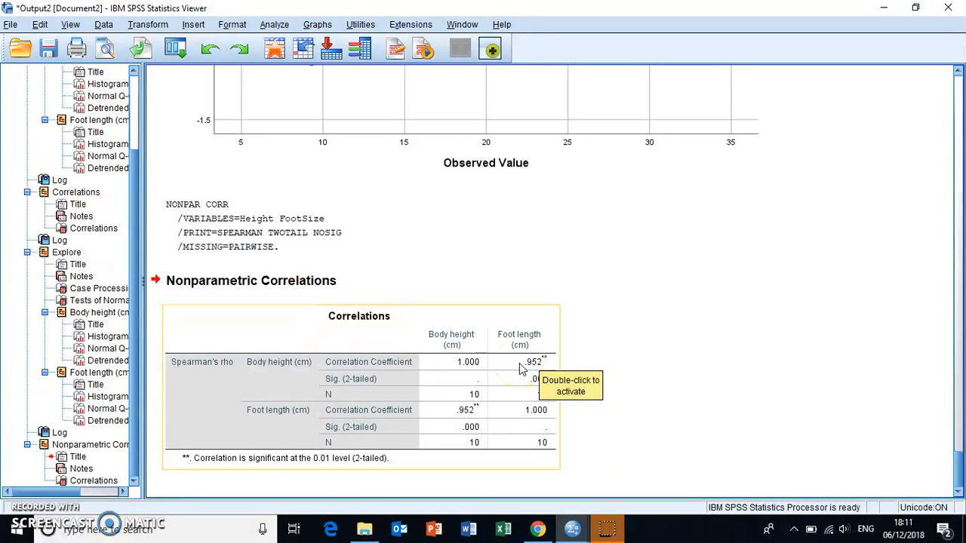
- Examine the correlation coefficient and two-tailed significance in the Spearman correlations table for body height and foot length
left_click(646, 415)
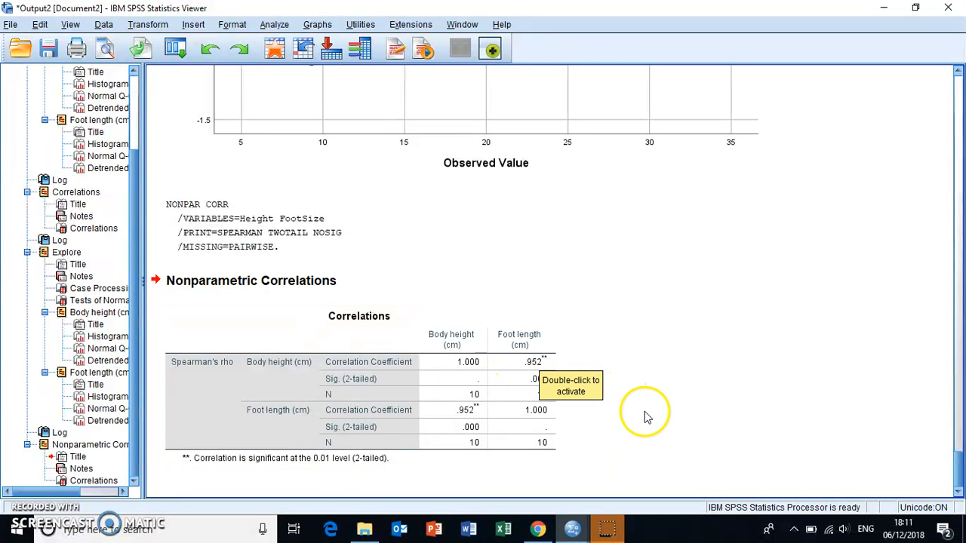
left_click(500, 428)
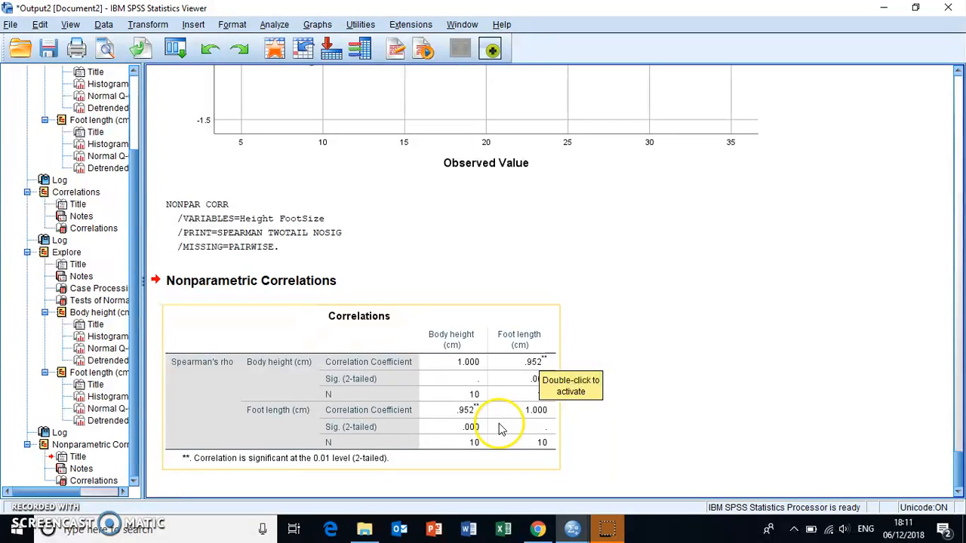
left_click(616, 437)
left_click(545, 379)
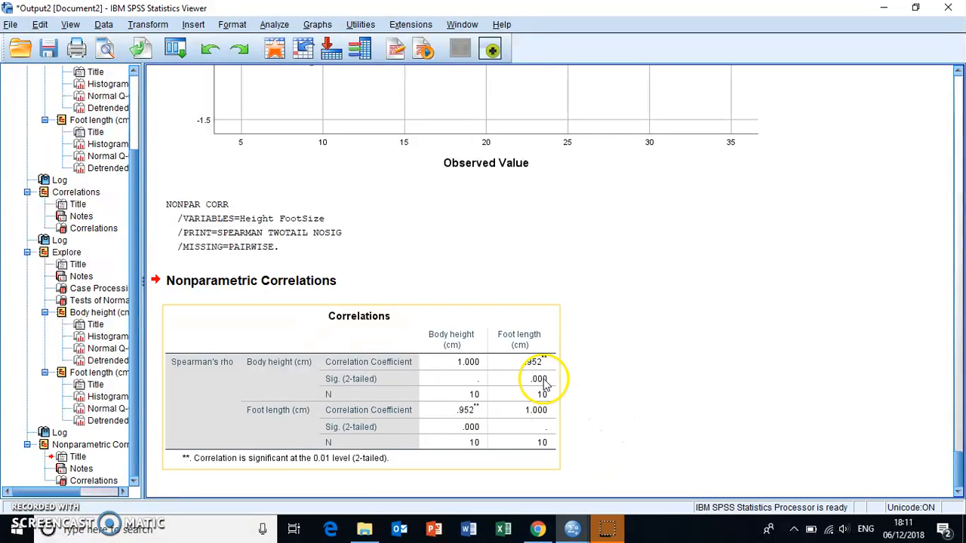
left_click(619, 383)
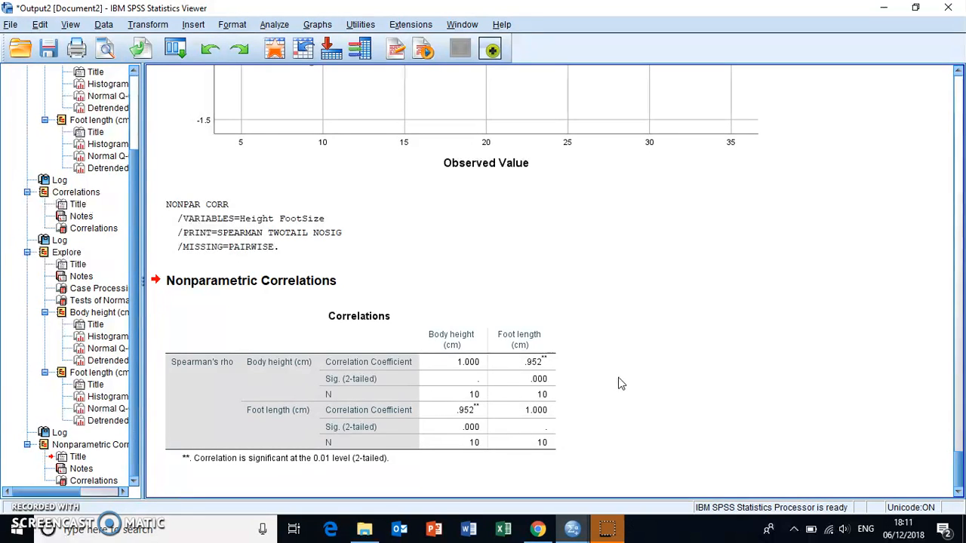
left_click(629, 280)
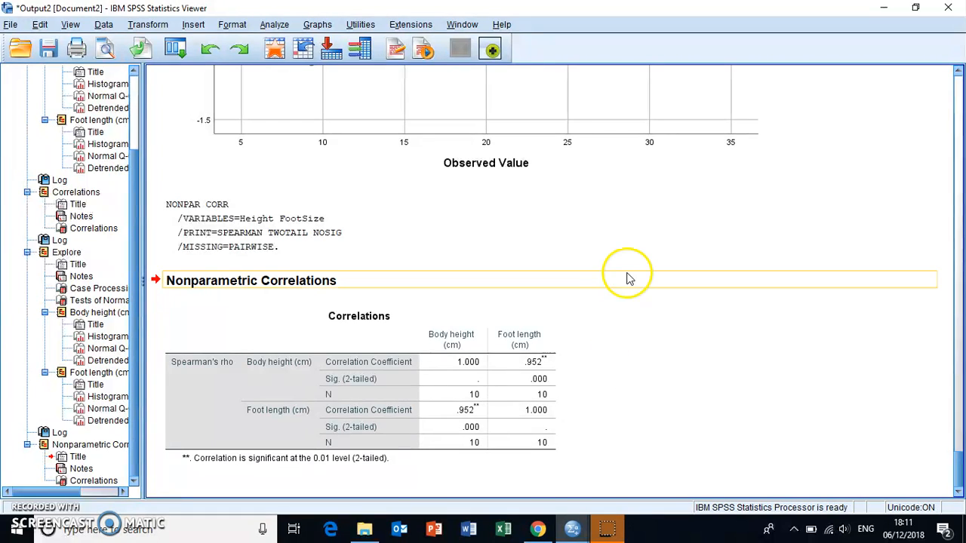
left_click(306, 147)
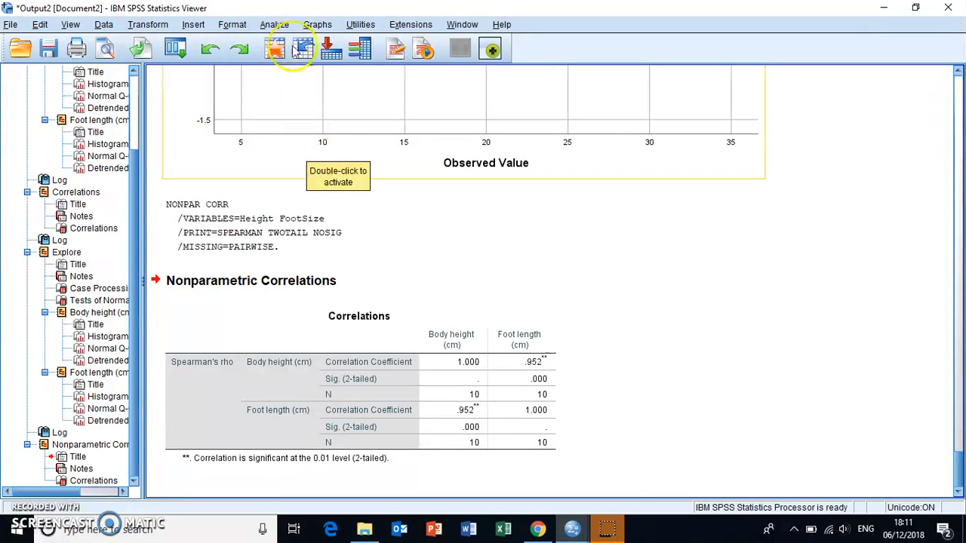
- Start a new chart in Chart Builder based on the Simple Scatter type from the Scatter/Dot gallery
left_click(317, 24)
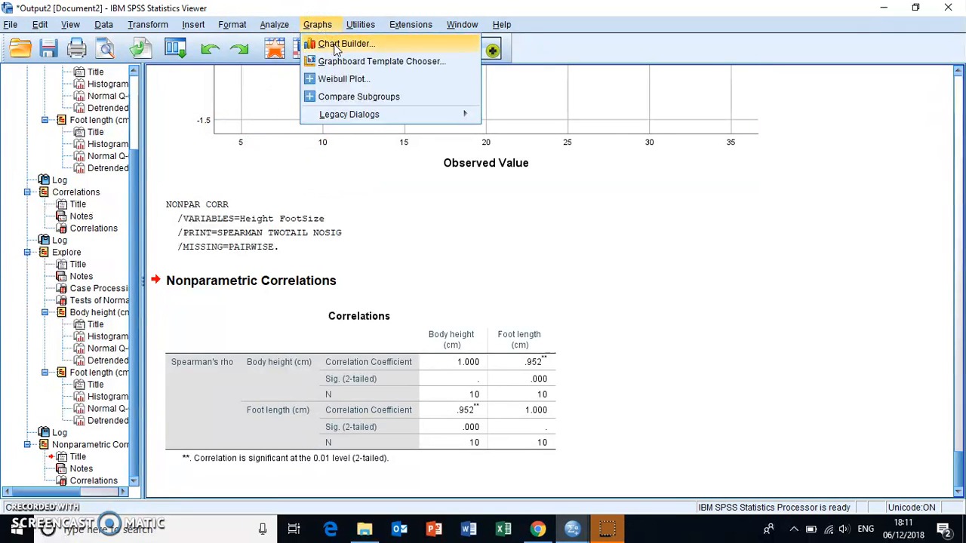
left_click(337, 46)
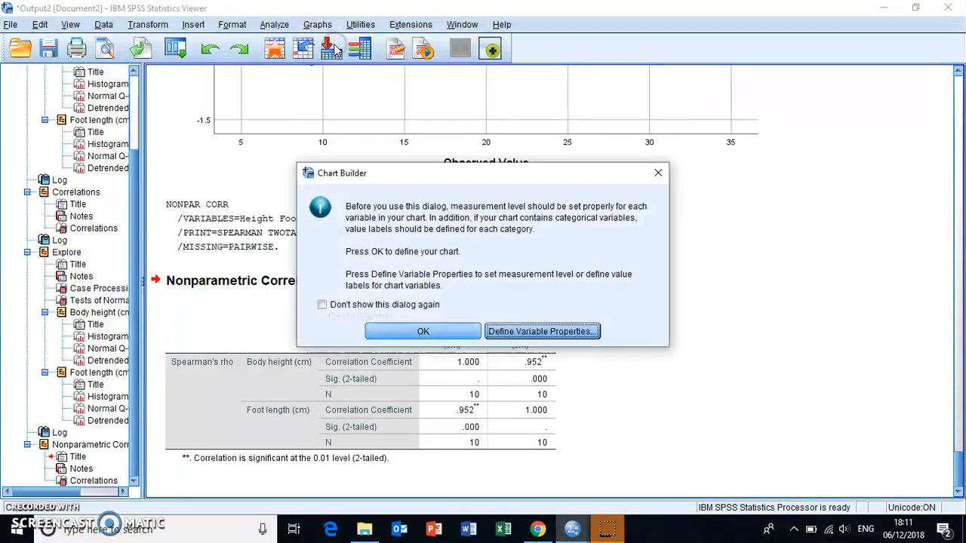
left_click(421, 333)
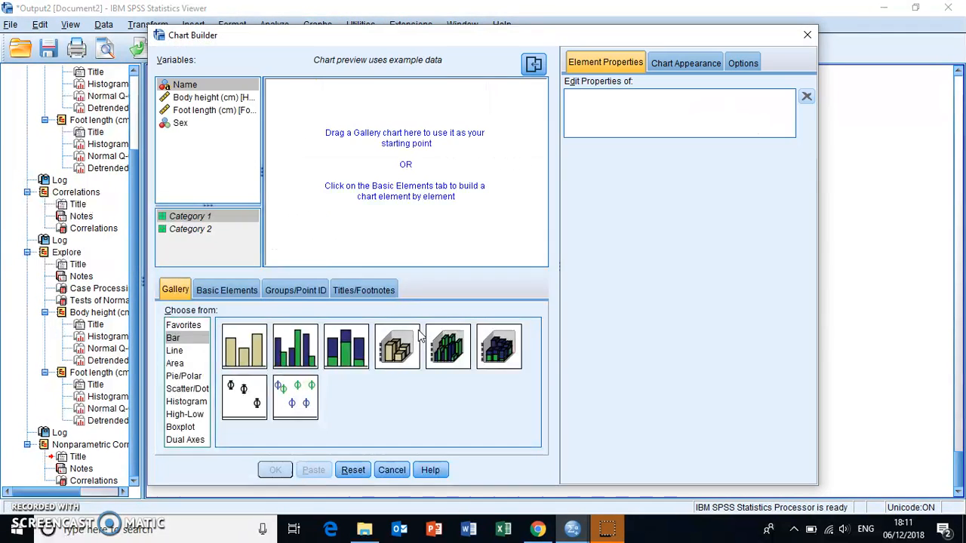
left_click(181, 391)
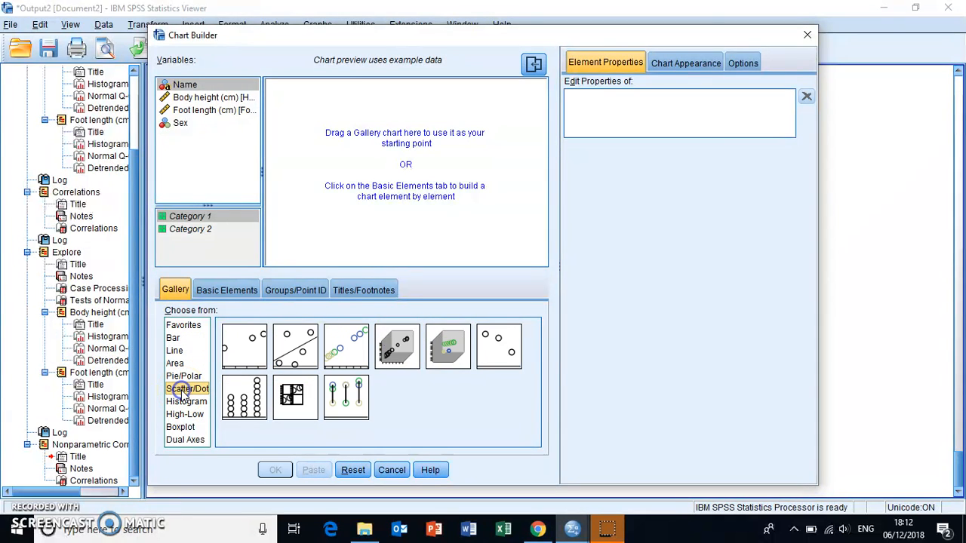
left_click(243, 352)
left_click_drag(244, 351, 343, 170)
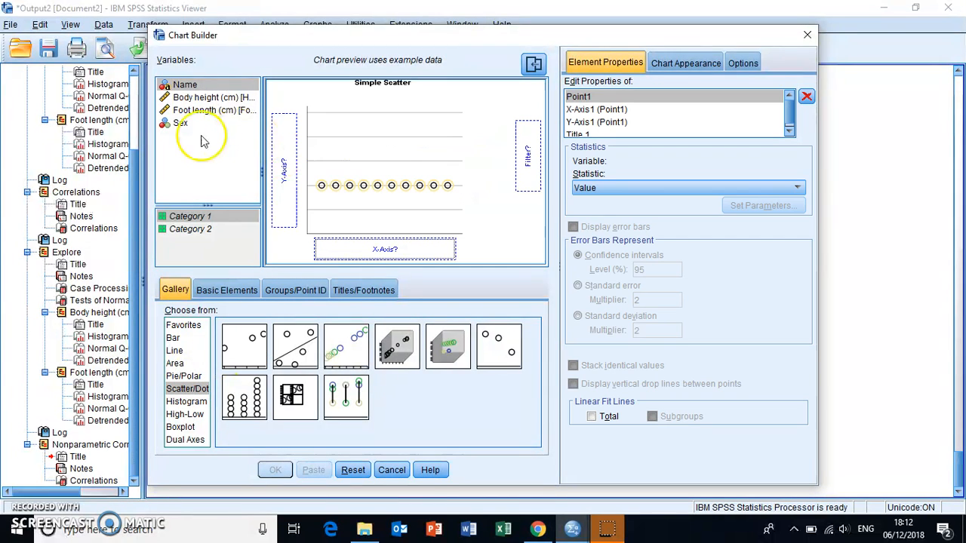
- Assign body height to the X-axis and foot length to the Y-axis, and generate the scatter plot
left_click(214, 99)
left_click_drag(214, 98, 355, 246)
left_click(209, 111)
left_click_drag(209, 111, 281, 149)
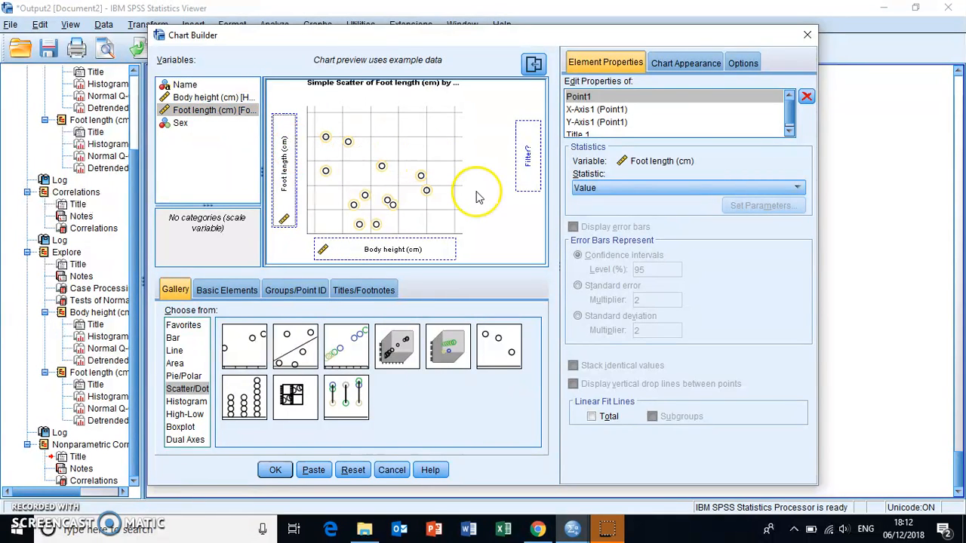
left_click(275, 470)
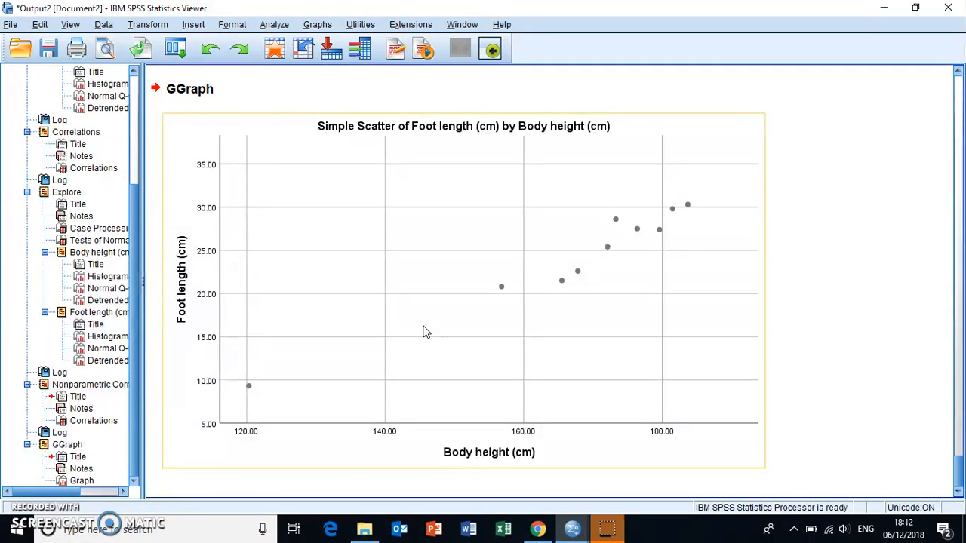
left_click(943, 360)
left_click(833, 271)
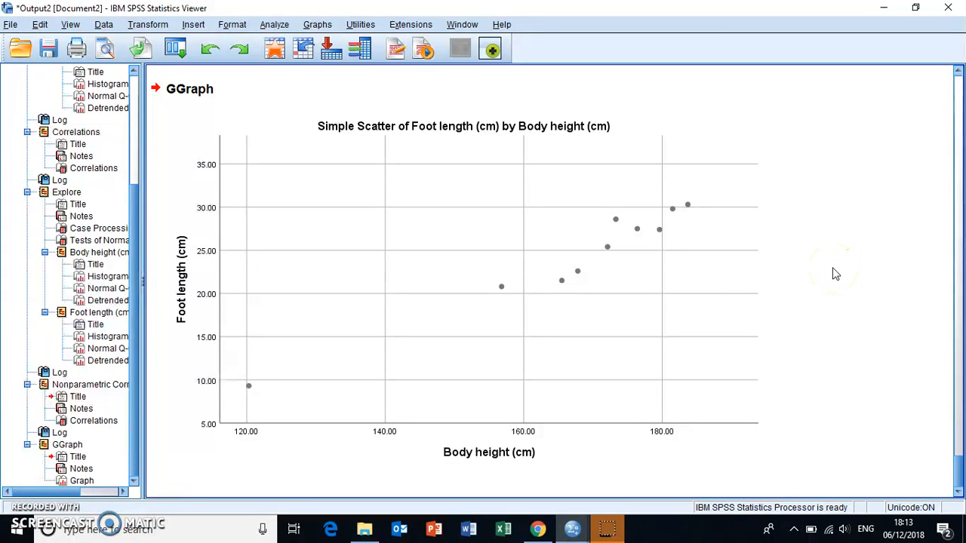